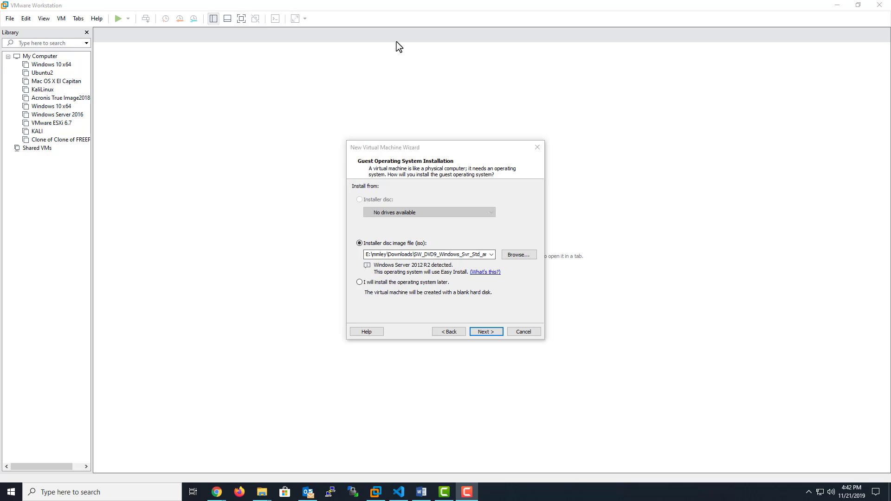
Step: Replace the Easy Install full name with your name, then enter and confirm a password
click(485, 333)
double_click(409, 245)
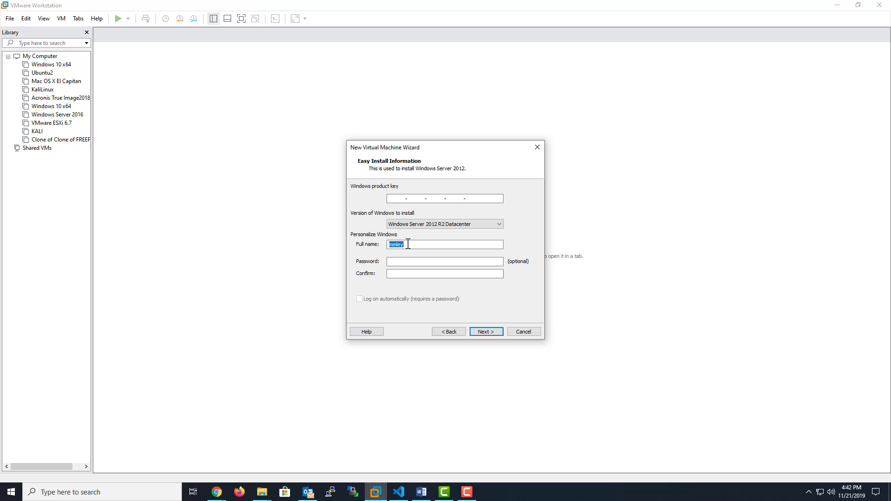
text(Matthew Leyvas)
key(Tab)
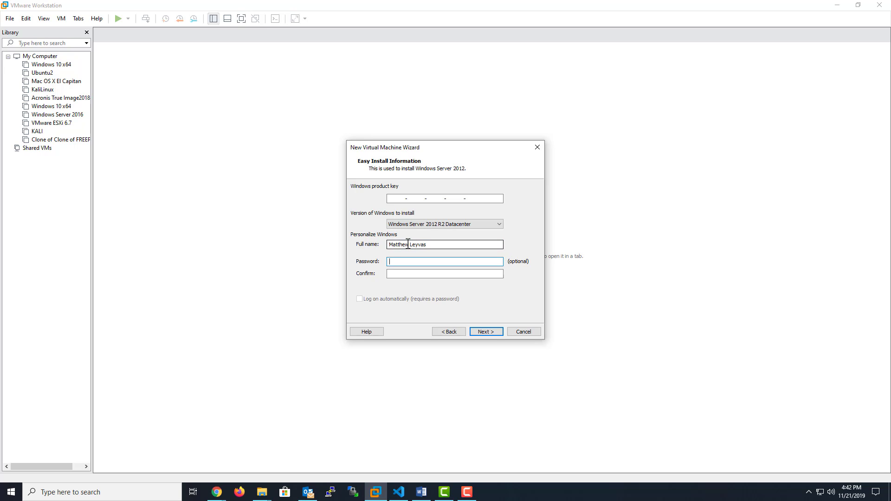
text(•••••••••••)
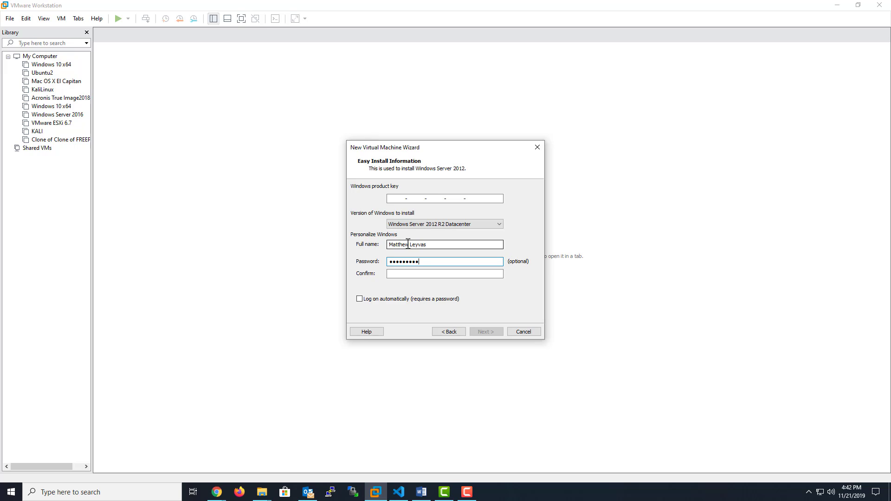
key(Tab)
text(•••••••••)
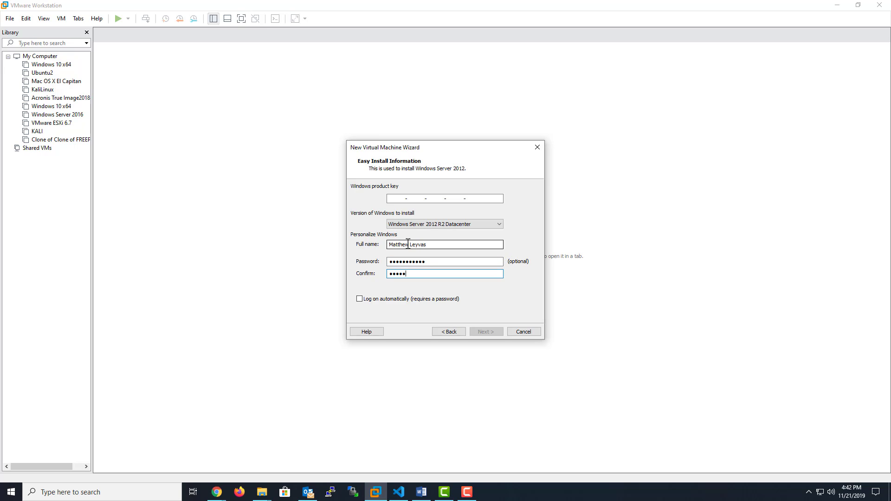
text(•)
click(483, 333)
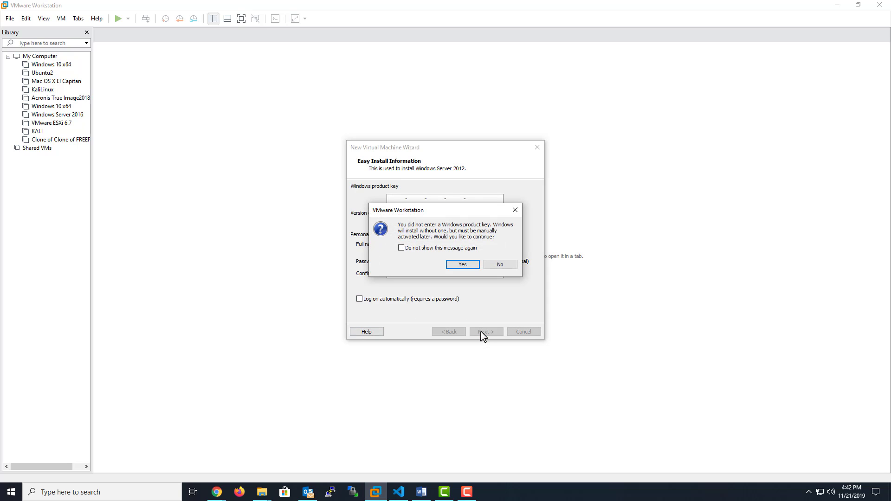
Step: Continue without a product key, name the VM 'Windows Server 2012 R2', and store it on drive D:
click(462, 265)
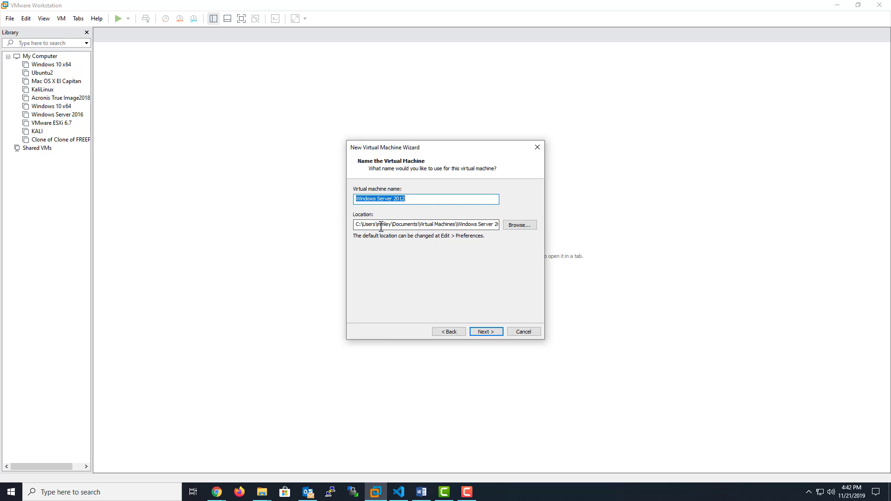
click(358, 227)
key(BackSpace)
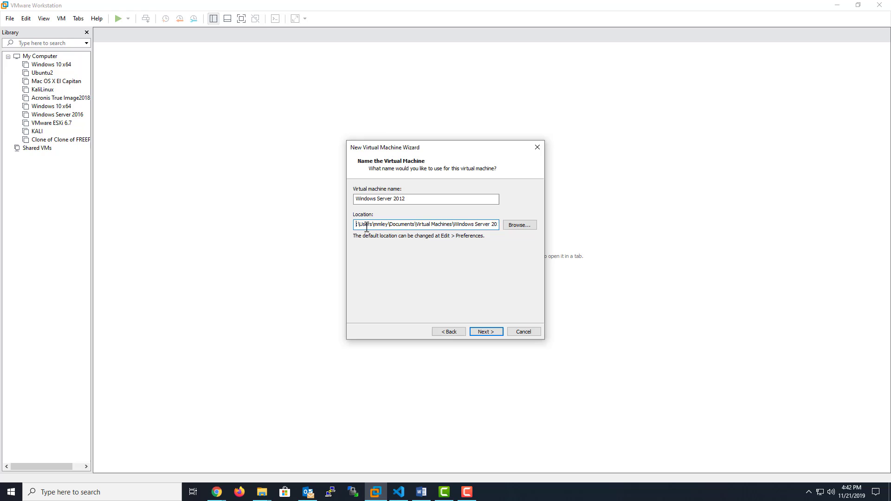
text(D)
click(452, 199)
text(D)
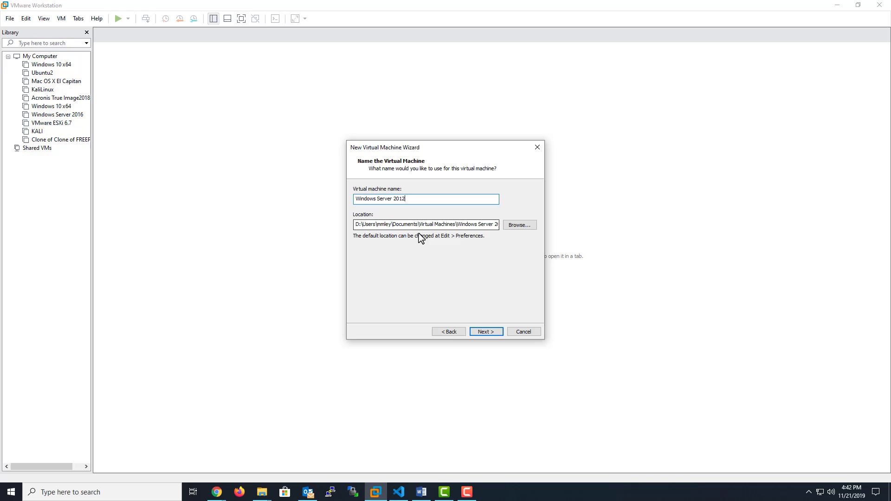
text(R21)
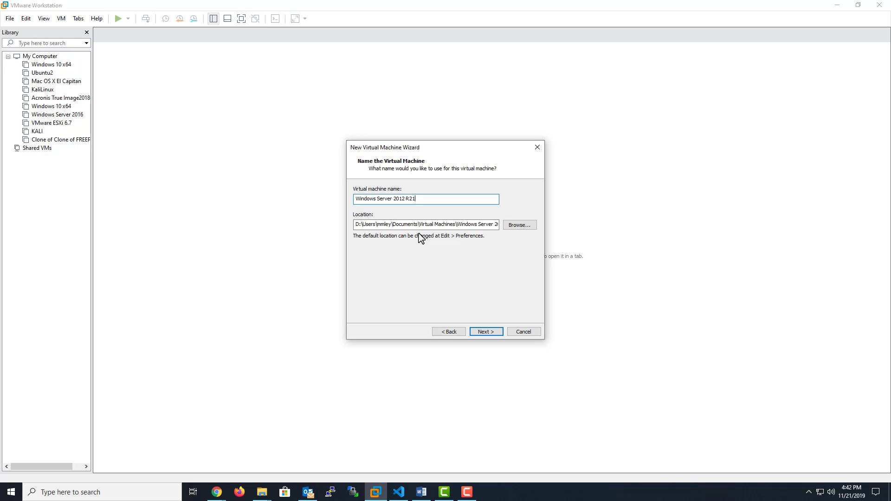
click(485, 331)
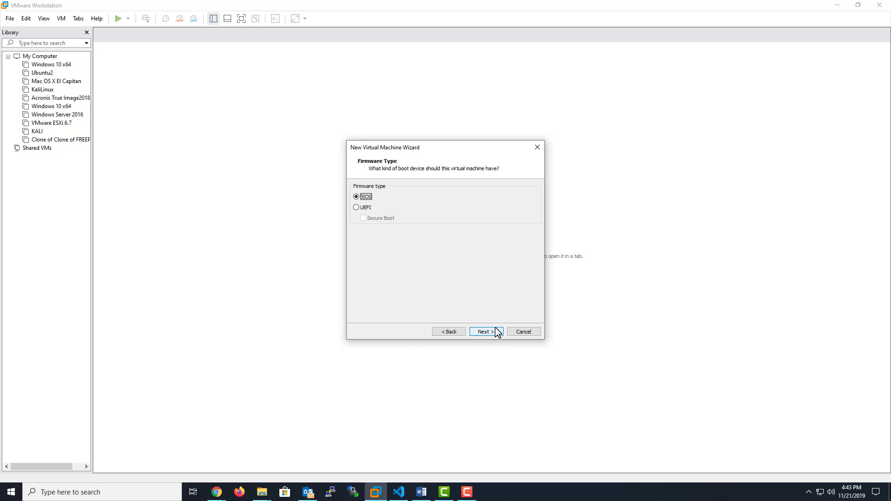
Step: Keep BIOS firmware, set 2 cores per processor, and give the VM 4388 MB of memory
click(499, 333)
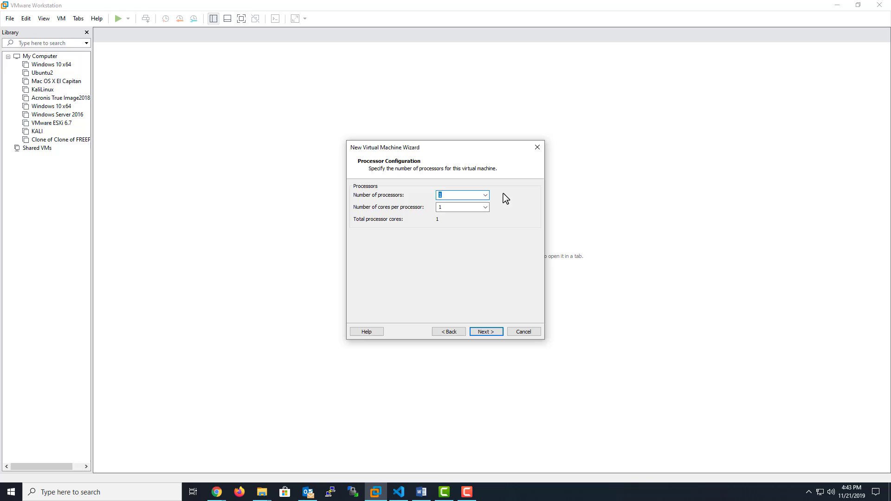
click(485, 208)
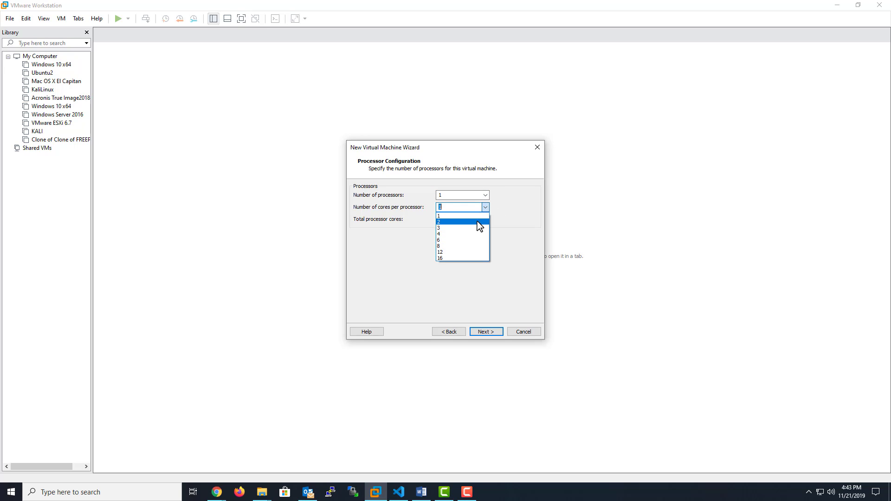
click(479, 222)
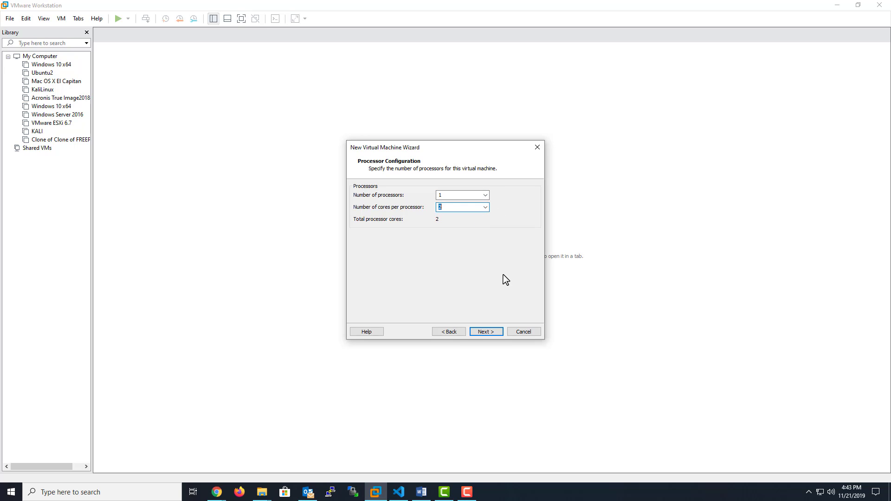
click(489, 334)
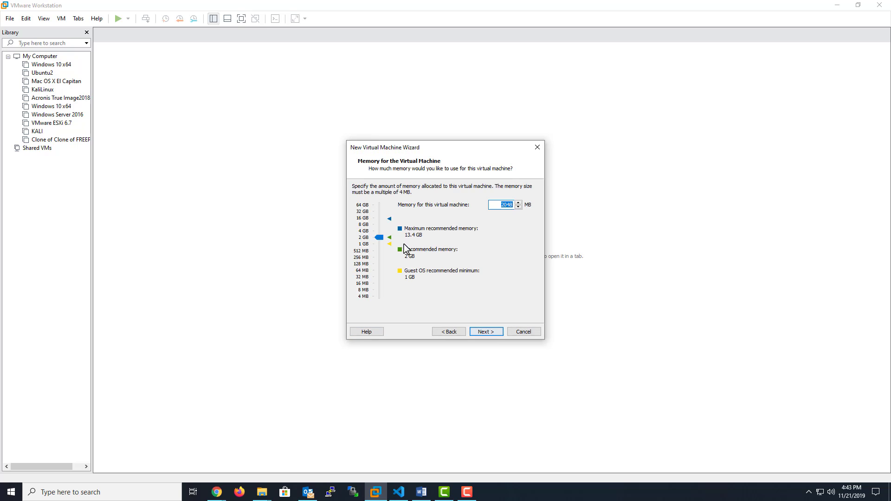
drag(381, 238, 380, 231)
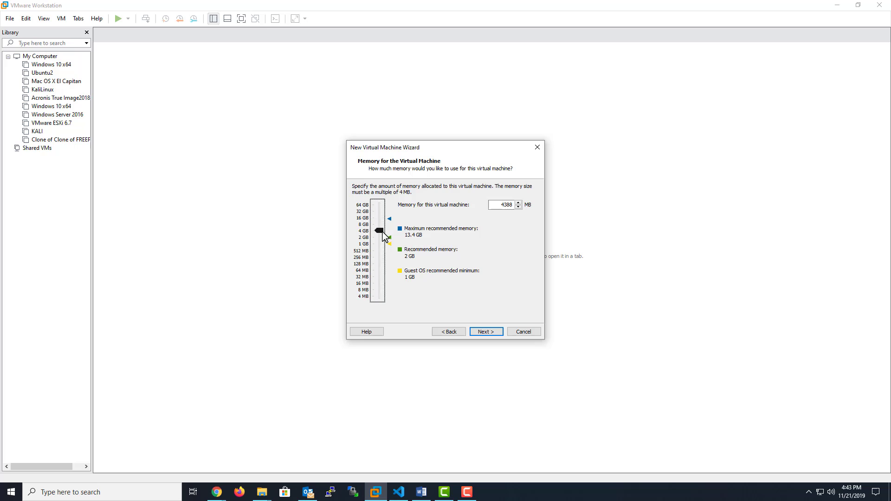
drag(380, 236, 379, 231)
Step: Accept the 4388 MB memory, NAT networking, LSI Logic SAS controller, SCSI disk type and a new virtual disk
click(496, 332)
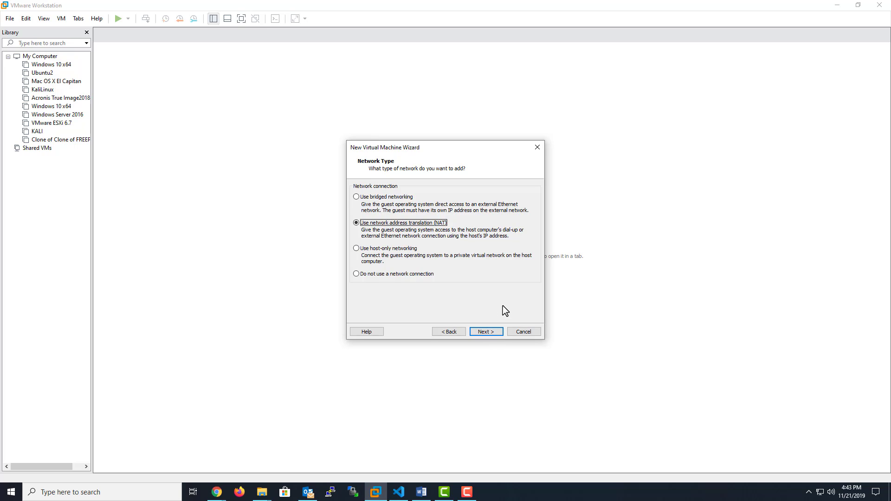
click(495, 333)
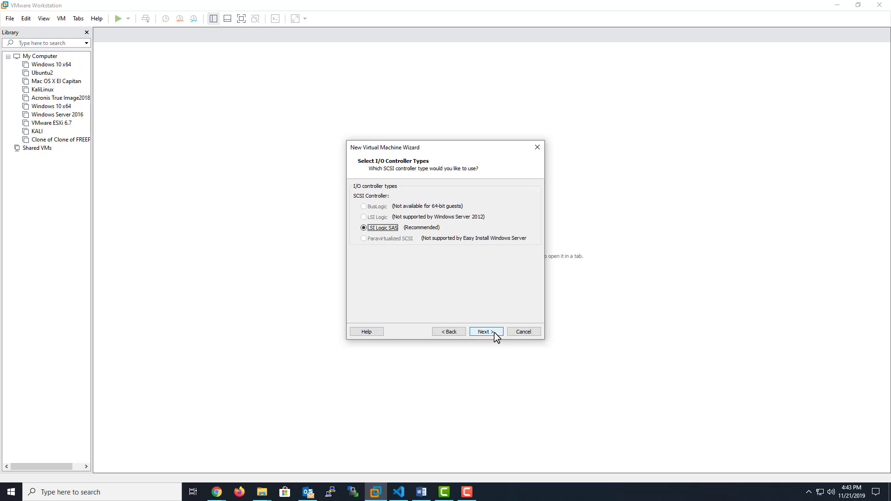
click(494, 333)
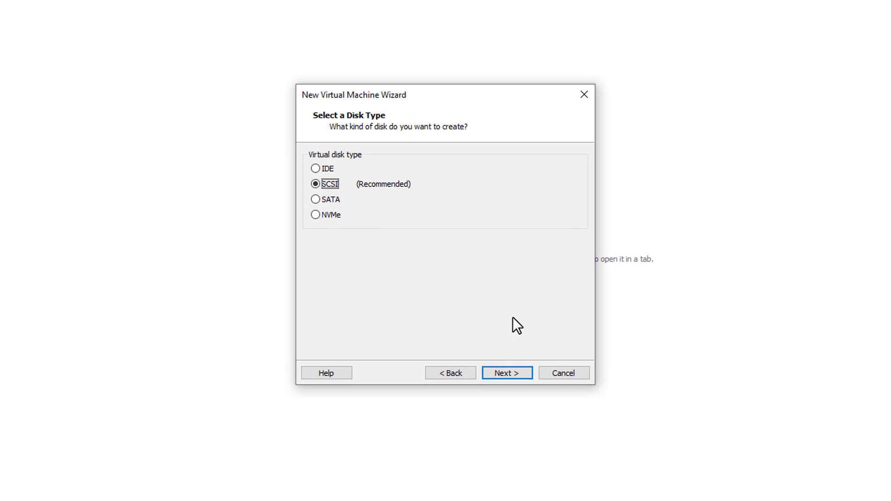
click(516, 370)
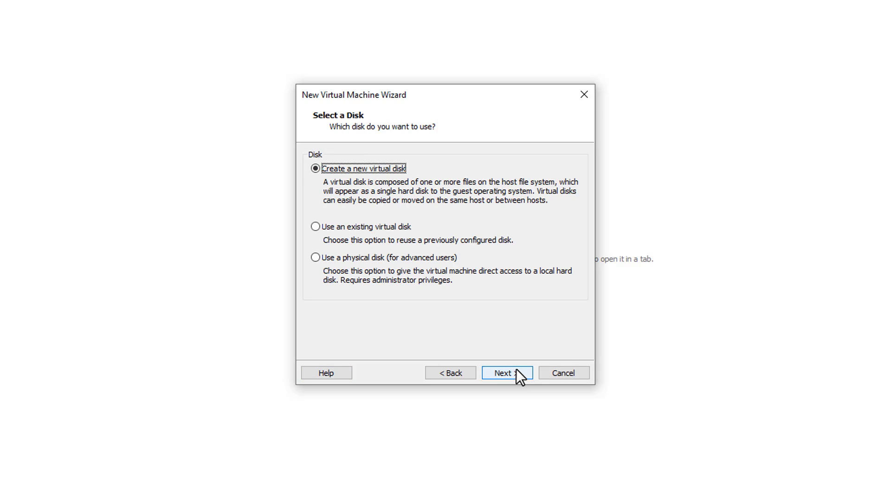
click(517, 371)
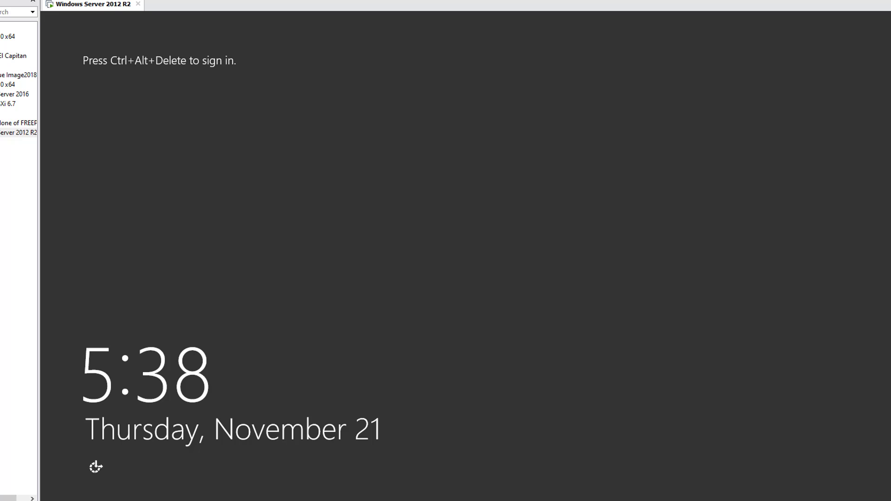
Step: Sign in to the Windows Server guest with the account password
key(ctrl+alt+Delete)
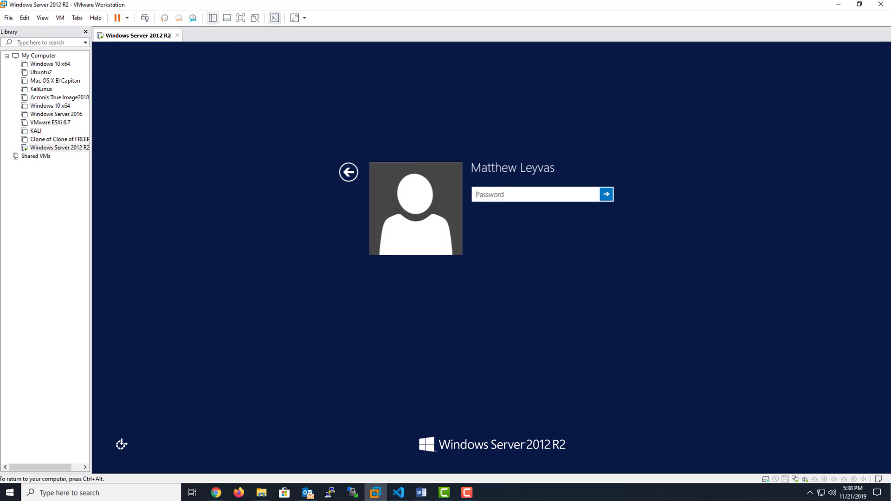
text(•••••••••)
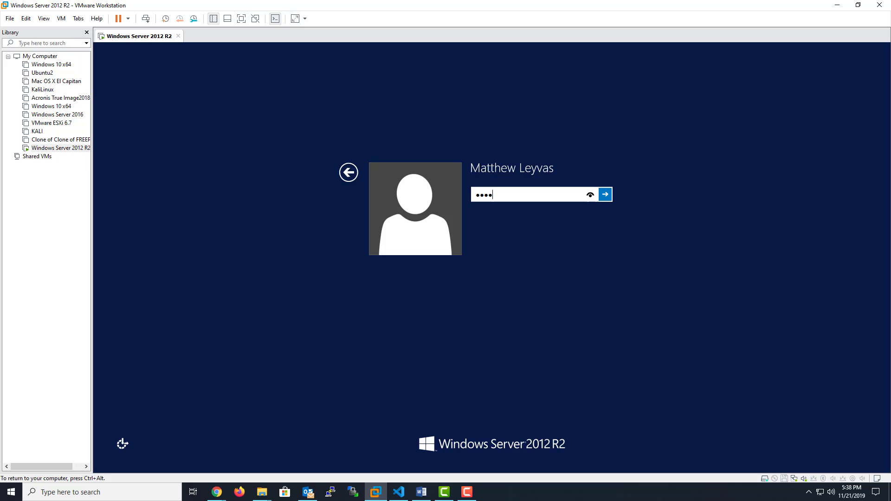
key(Return)
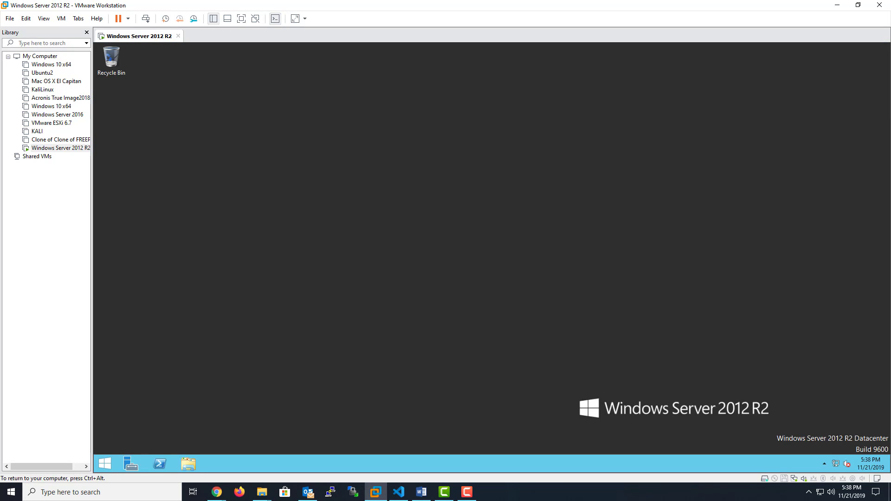
Step: Create a new text document on the desktop, name it Test, and move it left
right_click(346, 213)
mouse_move(371, 273)
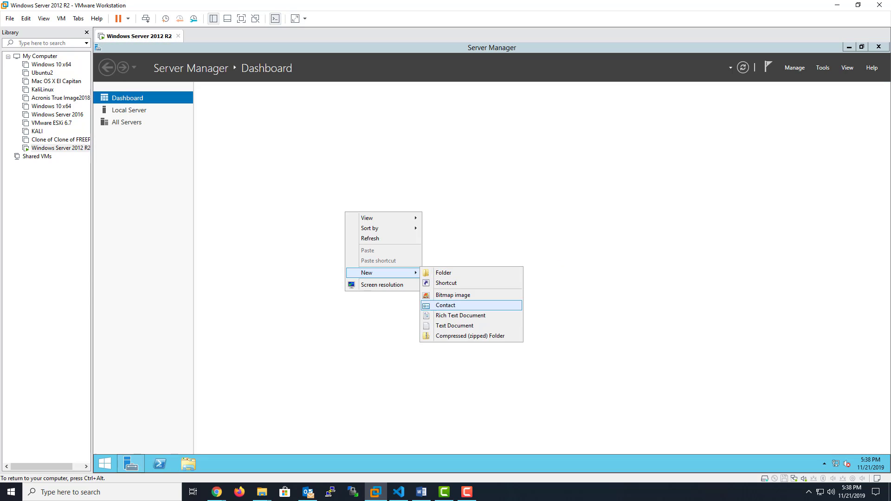
click(455, 325)
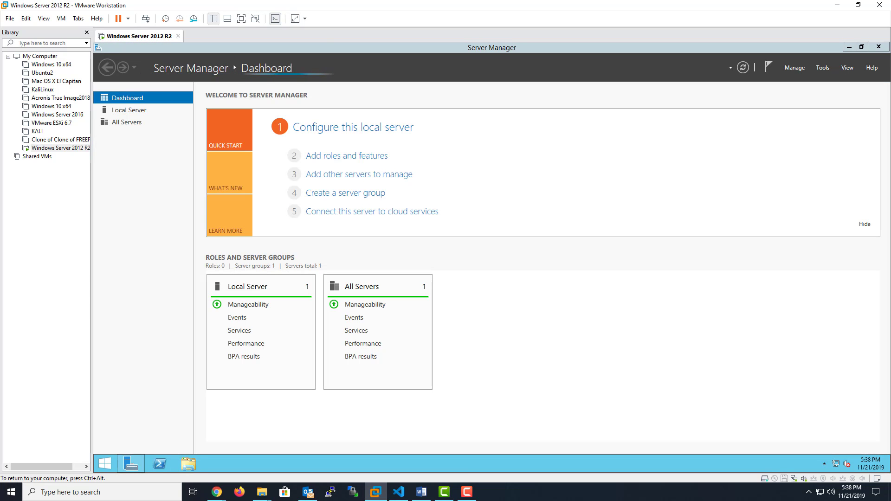
click(849, 47)
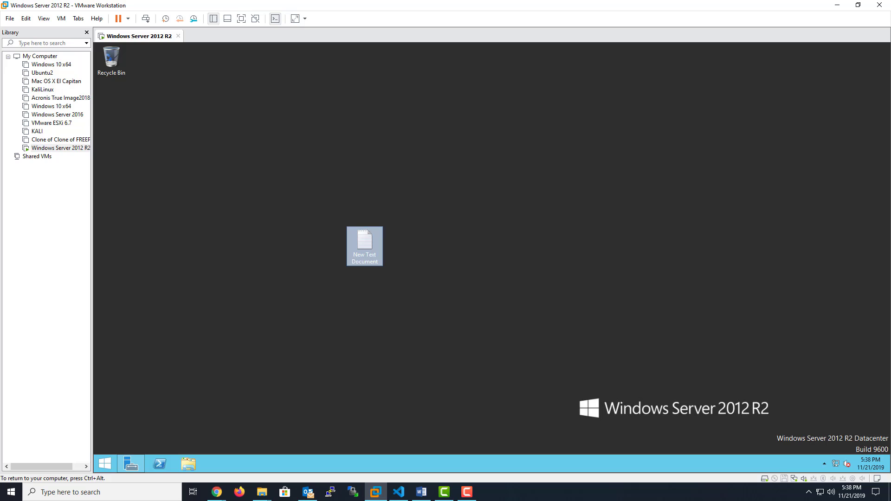
key(F2)
text(Test)
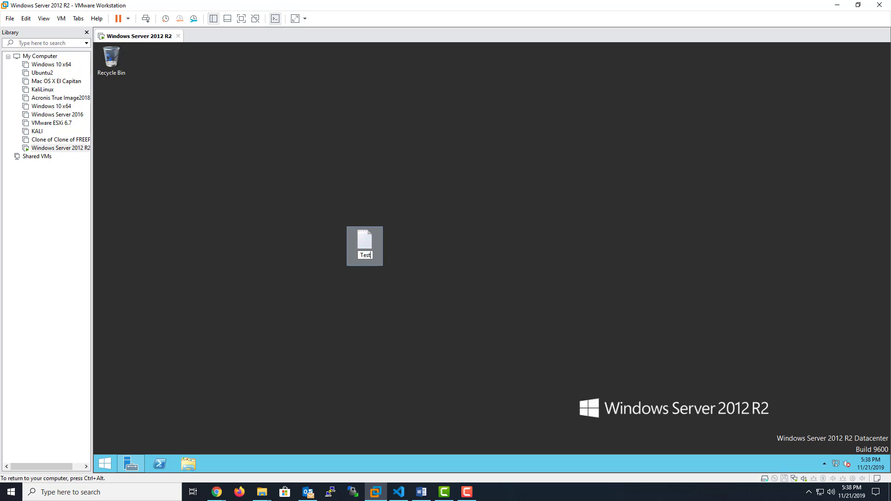
key(Return)
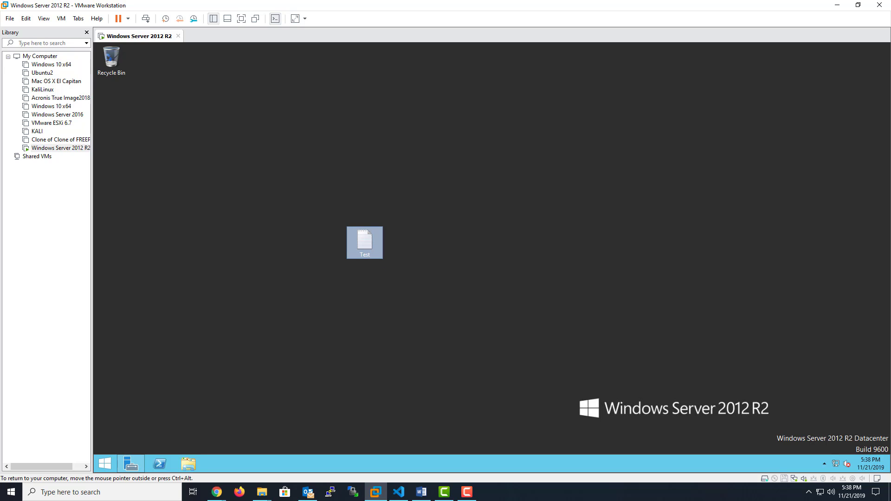
drag(365, 240, 148, 149)
Step: Create a new desktop folder named Test Folder
right_click(207, 132)
mouse_move(241, 203)
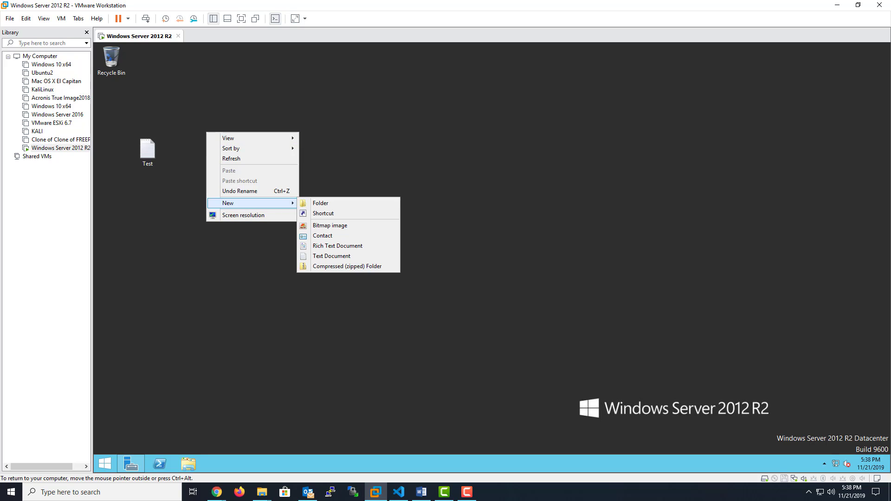
click(320, 202)
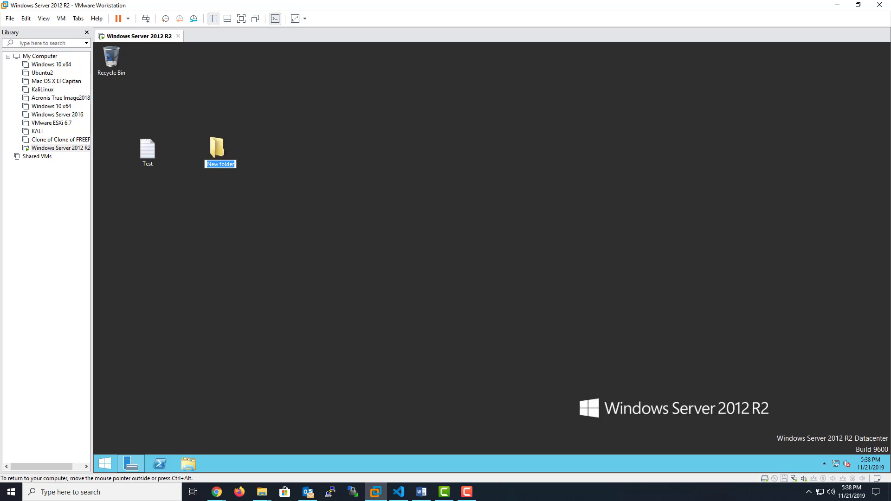
text(Test Folder)
key(Return)
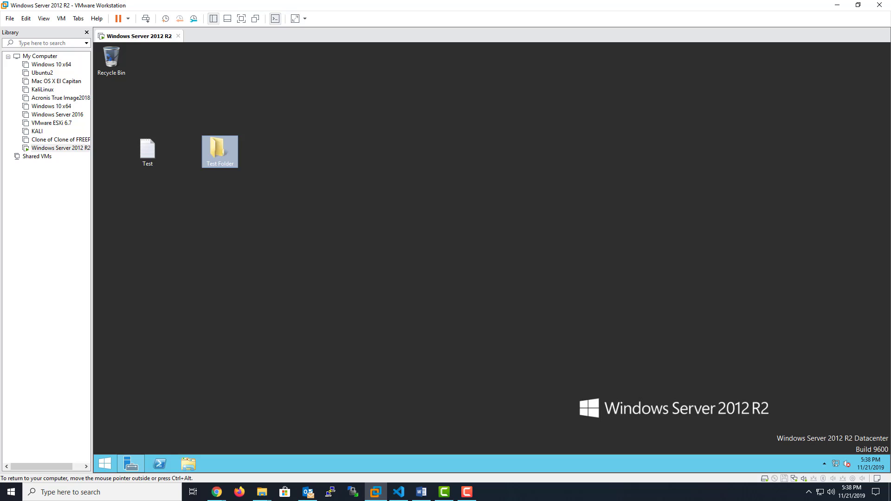
Step: Start the Add Roles and Features wizard from Server Manager with role-based installation
click(131, 464)
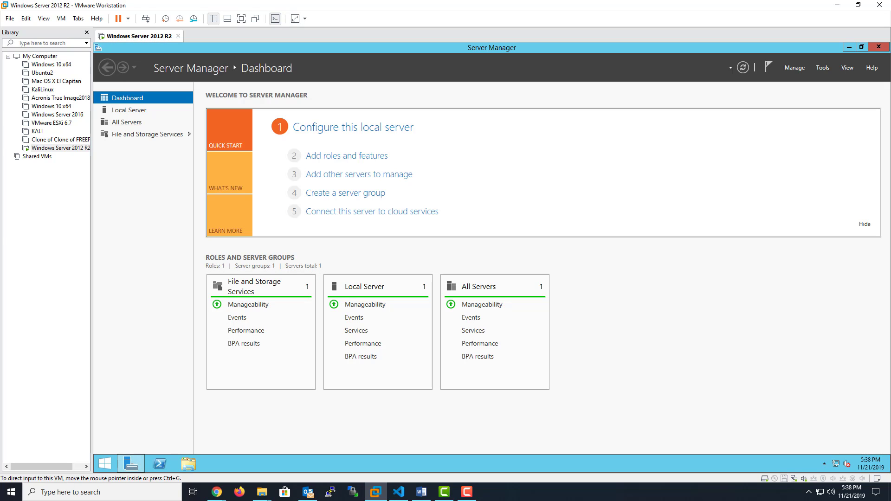
click(795, 67)
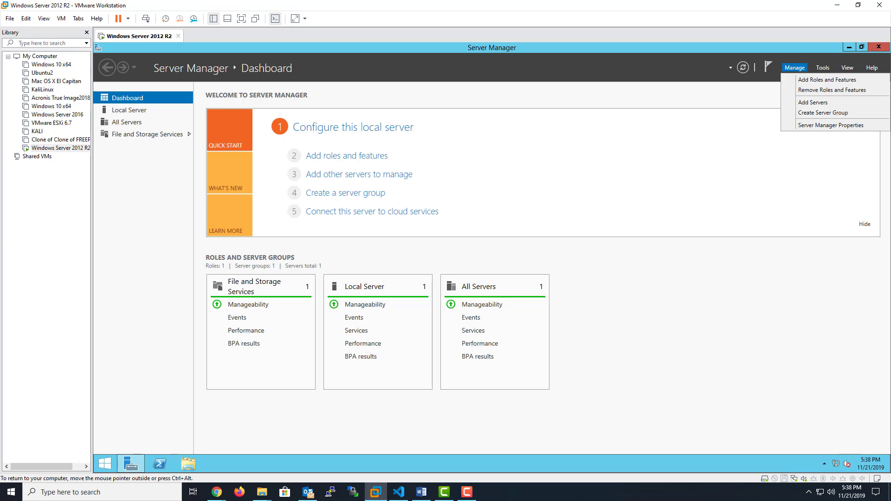
click(827, 80)
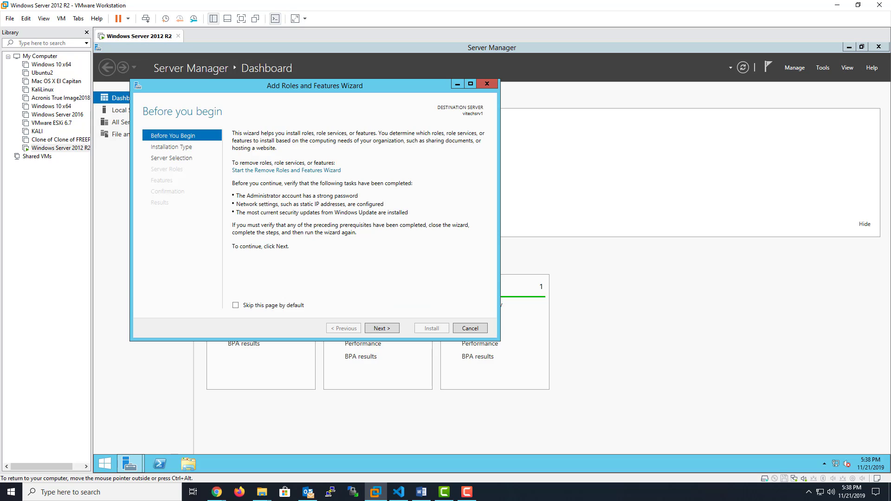
click(382, 328)
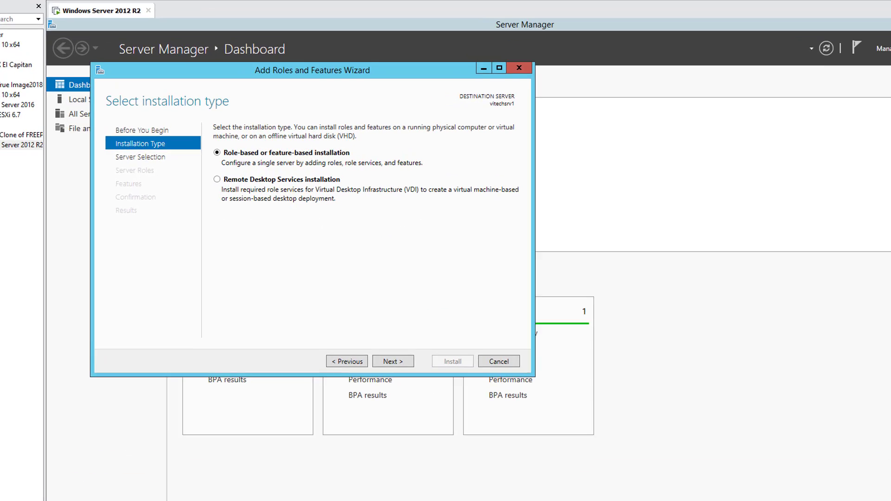
click(382, 328)
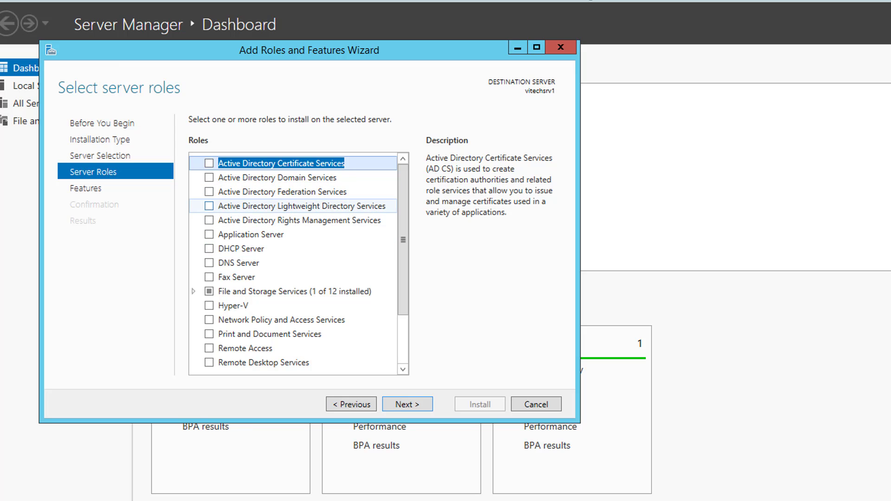
Step: Select Active Directory Domain Services with its management features and install them
click(208, 177)
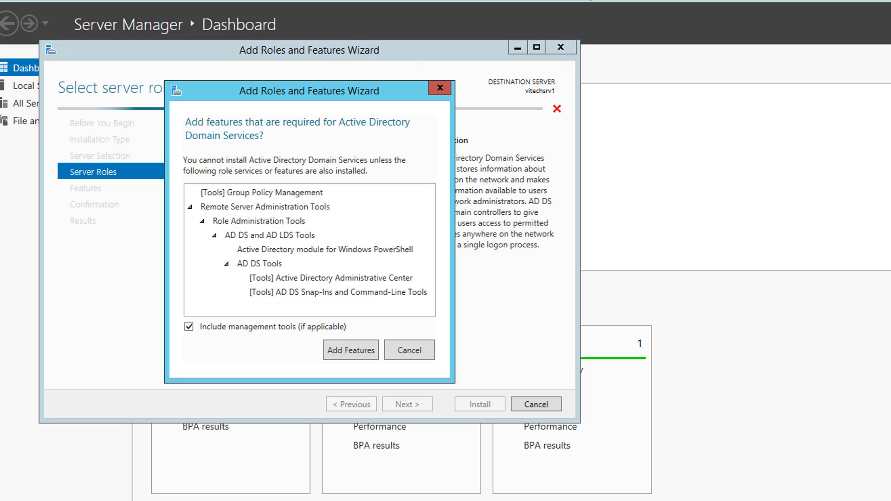
click(351, 351)
click(407, 404)
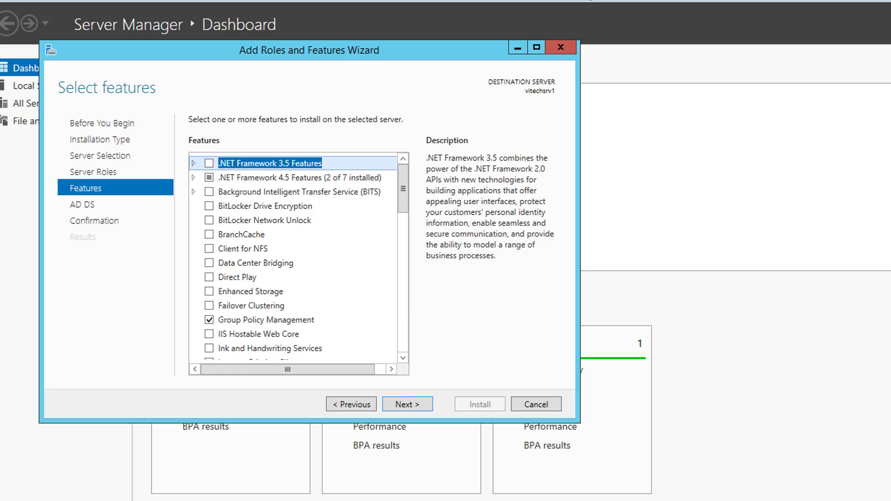
click(407, 404)
click(407, 405)
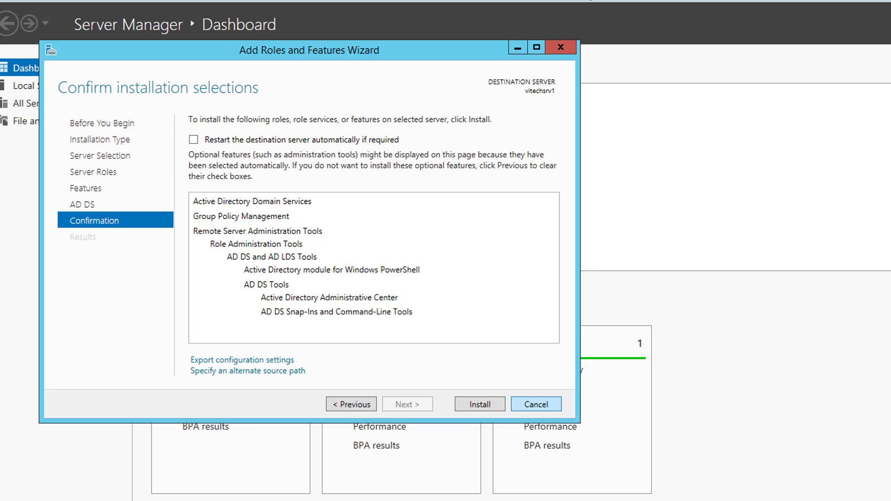
click(480, 404)
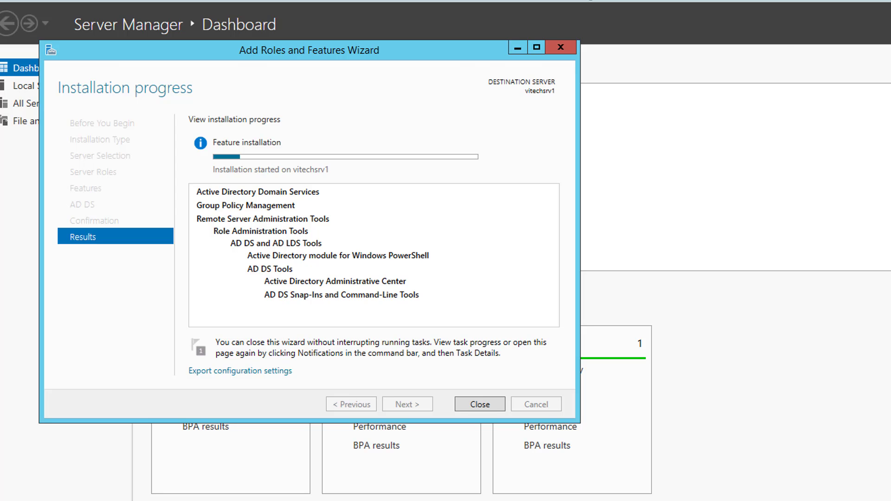
drag(279, 50, 484, 49)
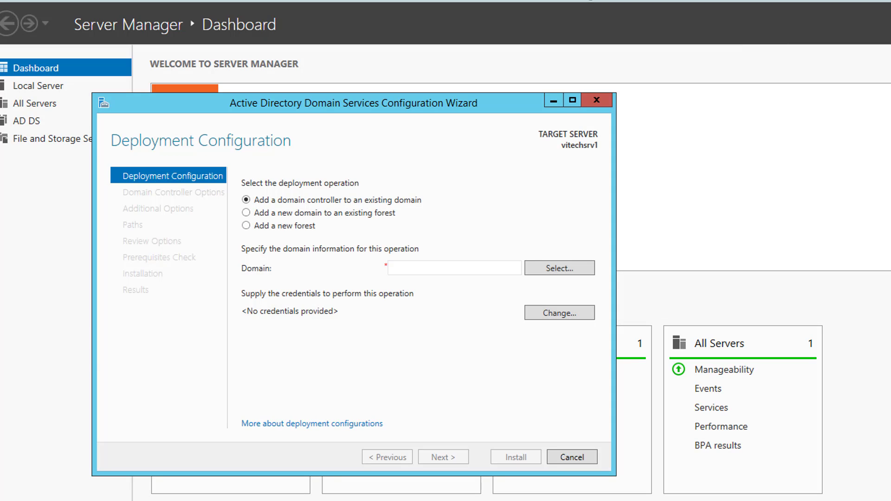
Step: Choose Add a new forest and advance the AD DS Configuration Wizard
click(246, 225)
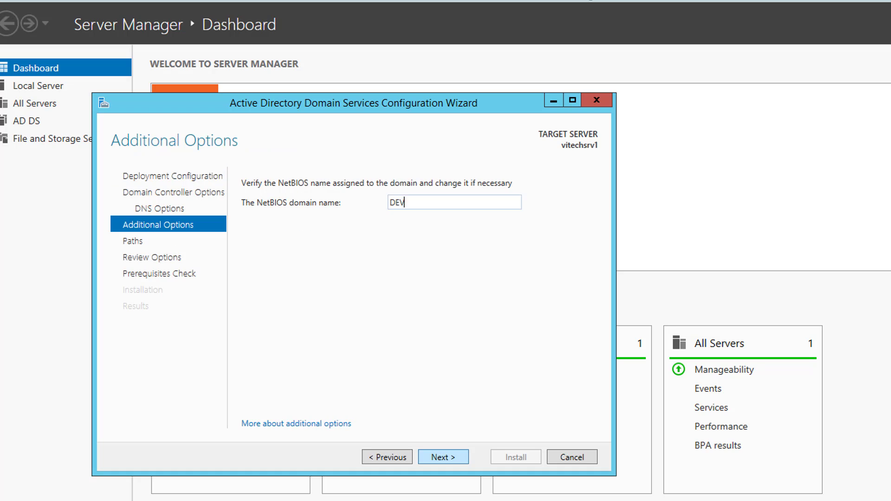
key(Return)
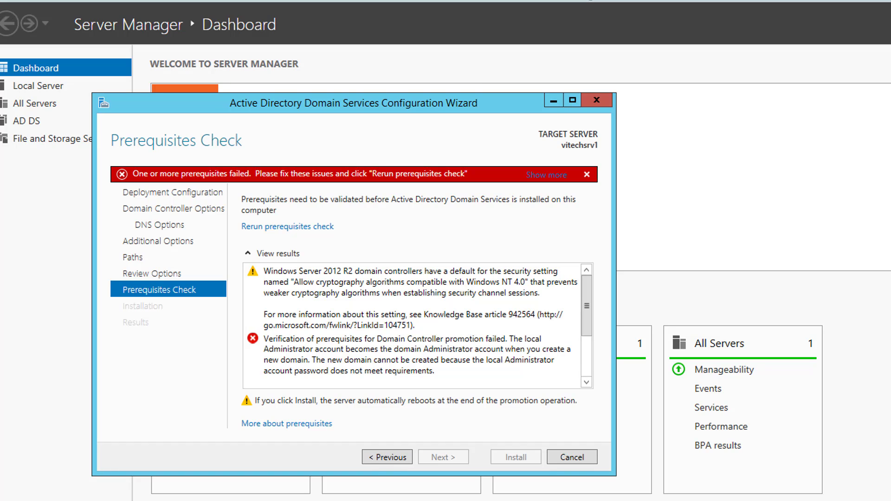
Step: Create a password for the local Administrator account through Control Panel's User Accounts
key(super)
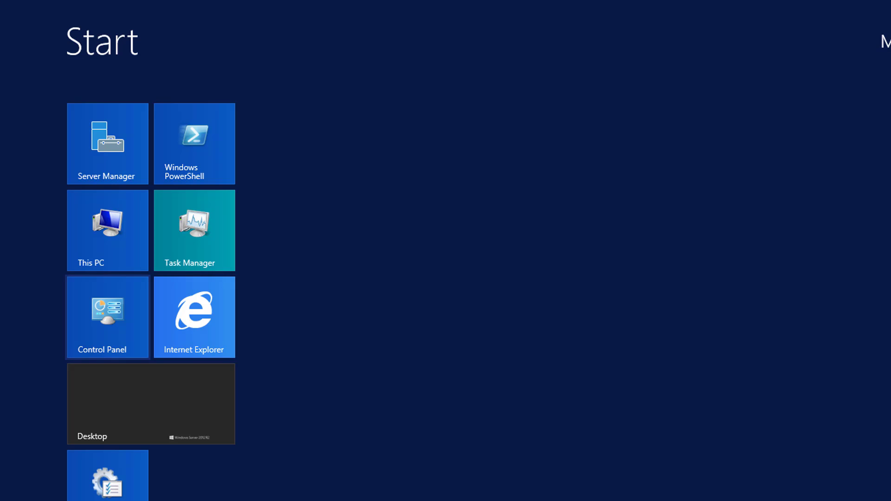
click(108, 317)
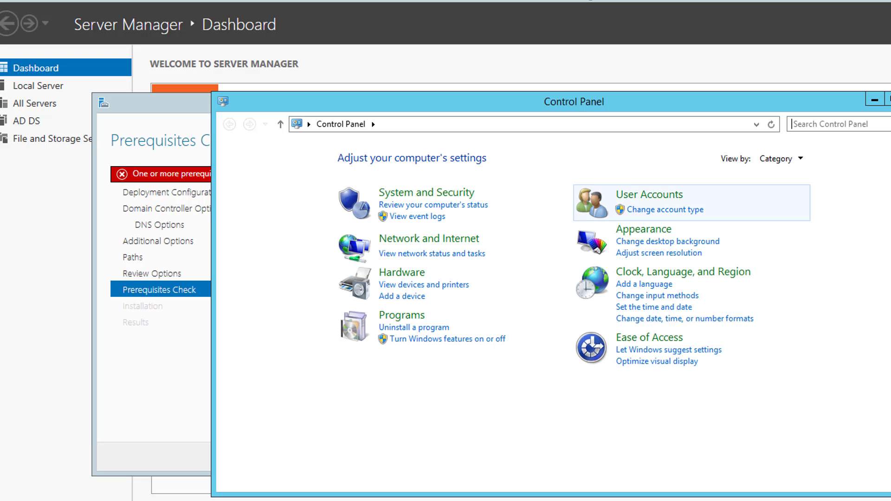
click(650, 195)
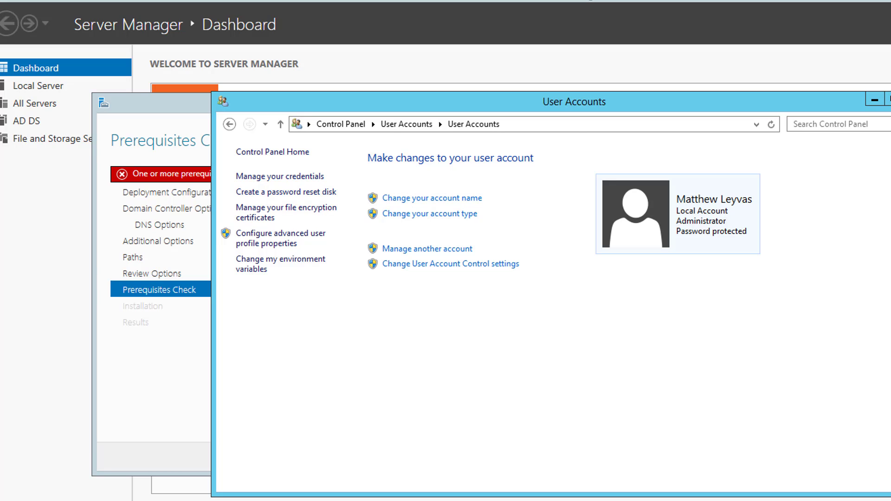
click(427, 249)
click(650, 207)
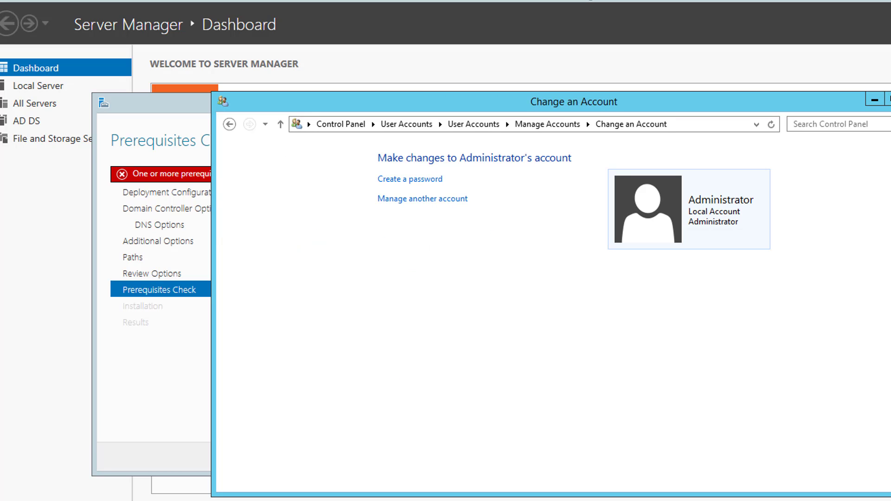
click(410, 179)
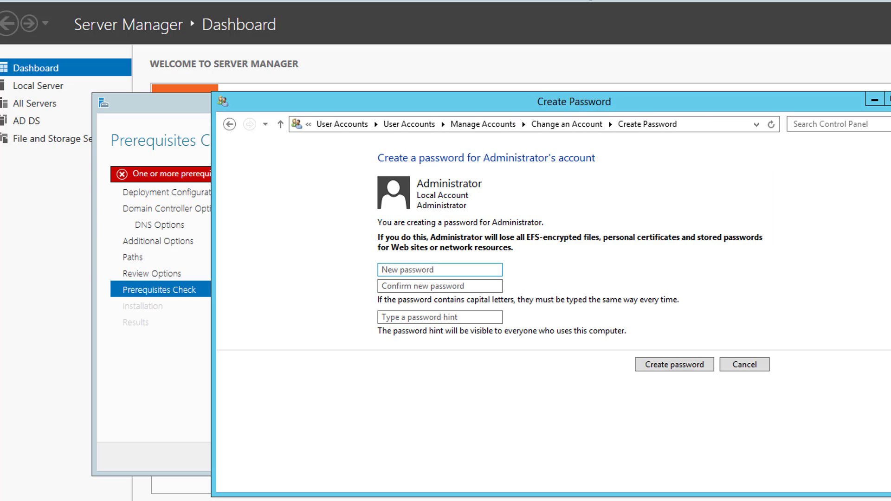
text(P@ss)
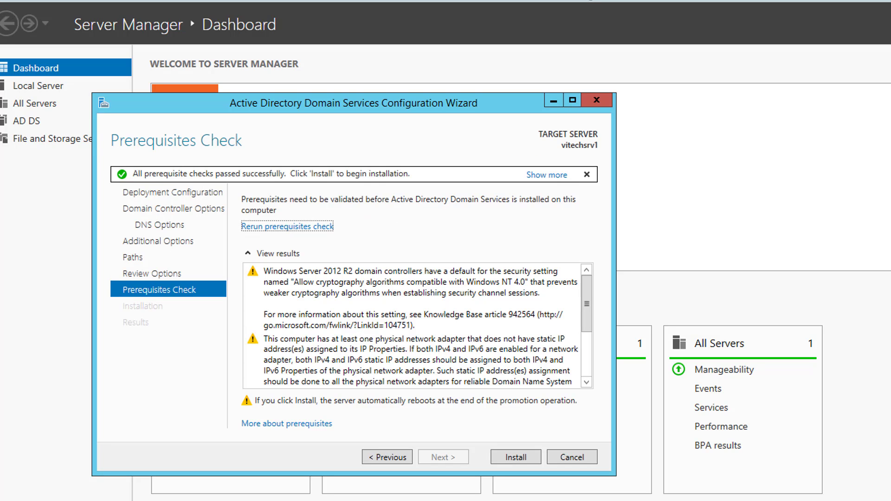
Step: Install the domain controller, then sign back in as Administrator after the reboot
click(516, 458)
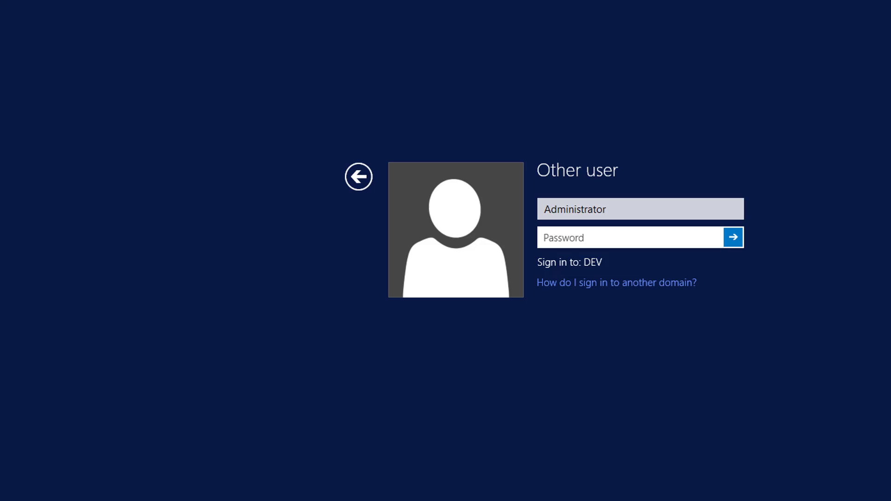
text(••••••••••)
key(Return)
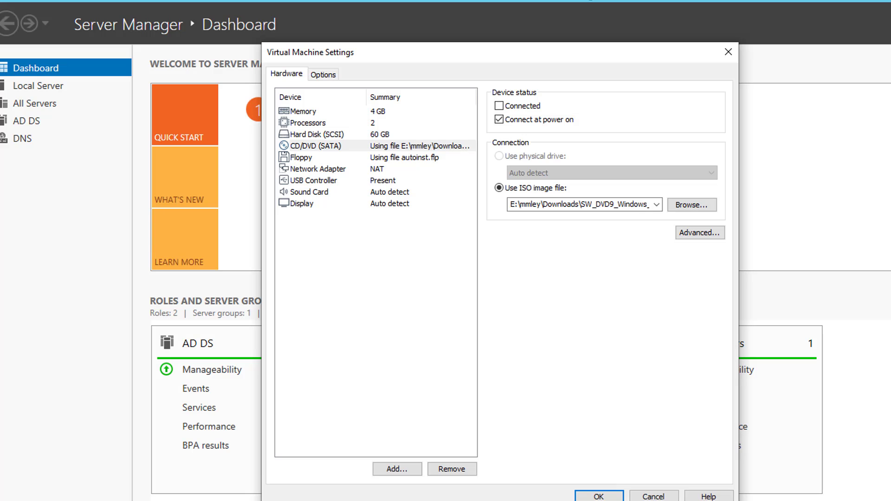
Step: Point the VM's CD/DVD drive at the Windows Server 2016 ISO image and confirm
click(657, 204)
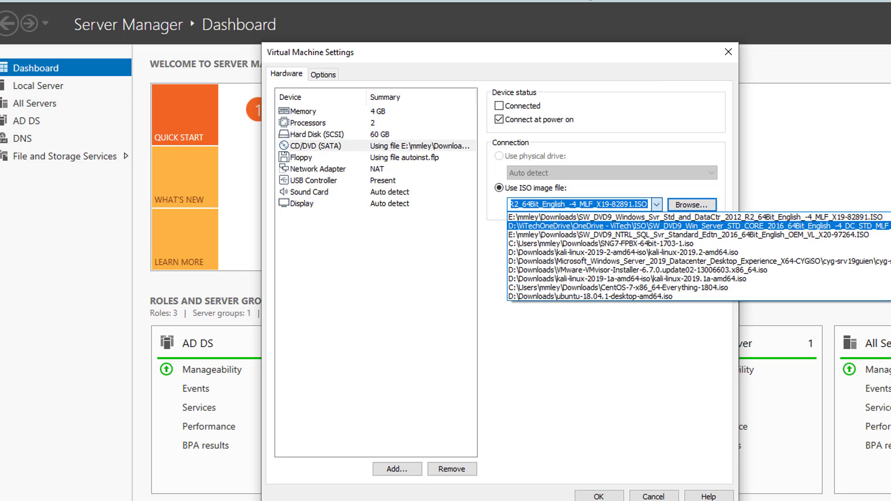
click(580, 225)
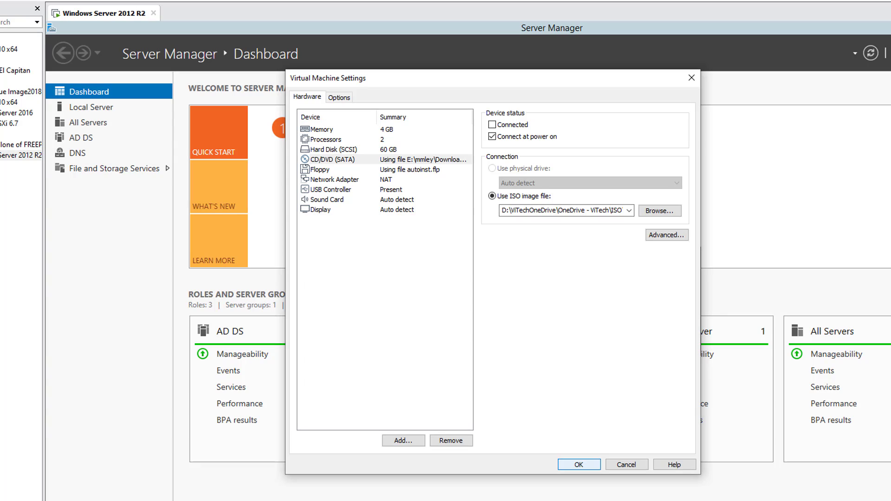
key(Return)
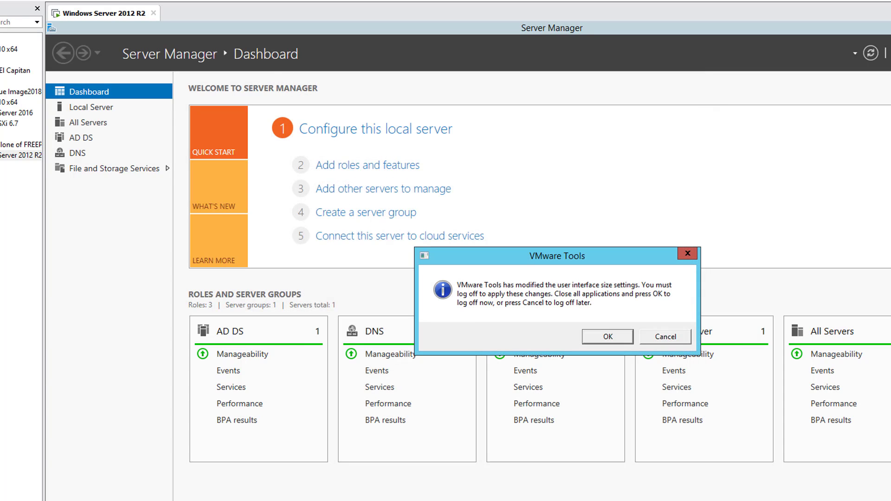
Step: Log off to apply the change, then sign back in with the domain Administrator password
key(Return)
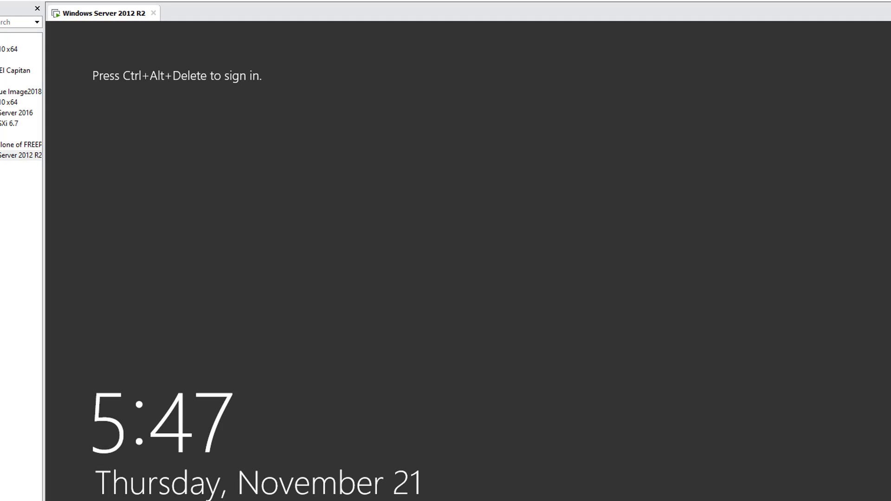
key(ctrl+alt+Delete)
key(Return)
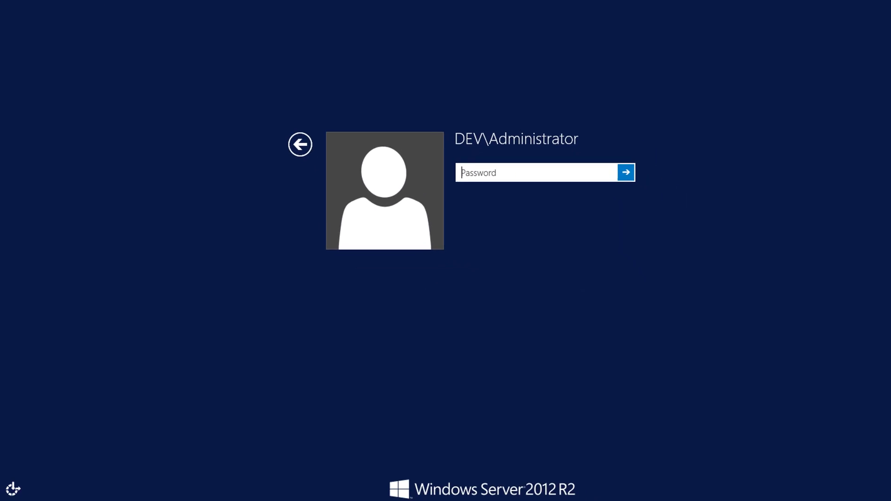
text(•••••••)
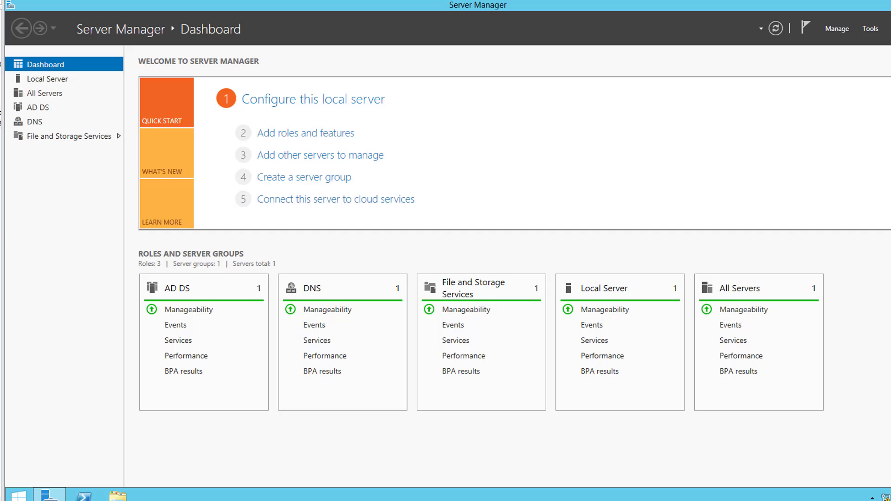
Step: Create a new folder named Test on the VM desktop
key(super+d)
right_click(88, 128)
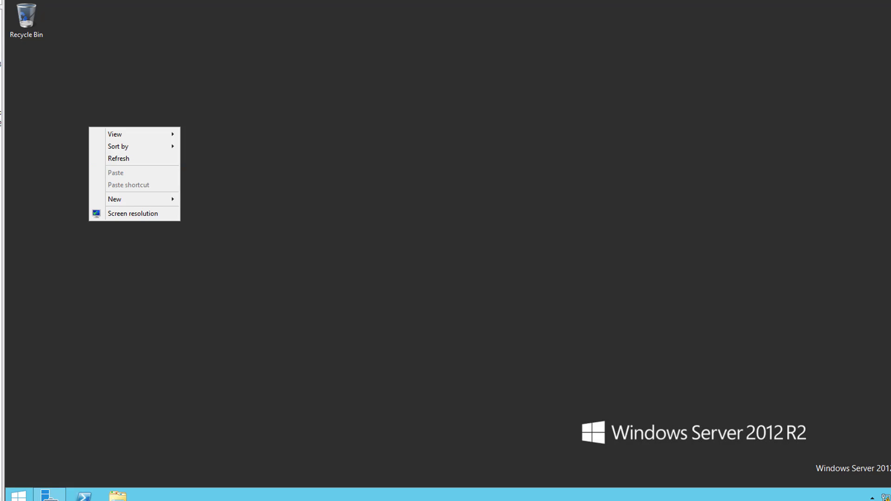
mouse_move(116, 199)
click(204, 199)
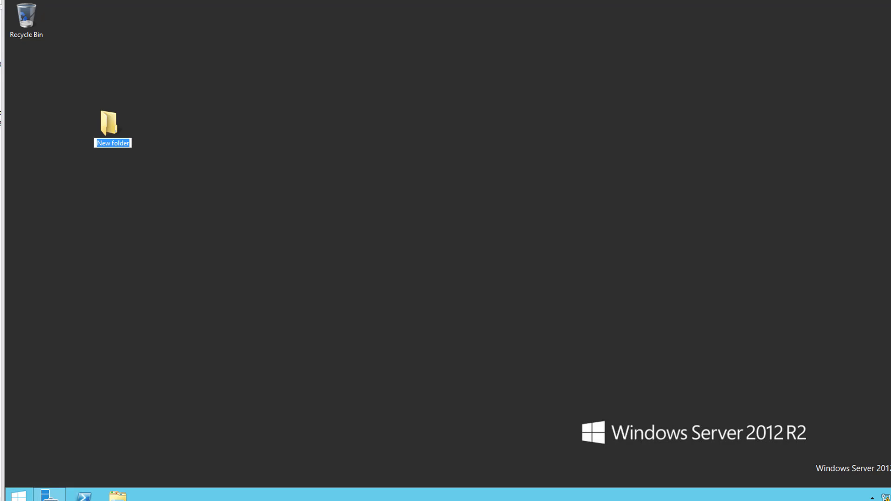
text(Test)
key(Return)
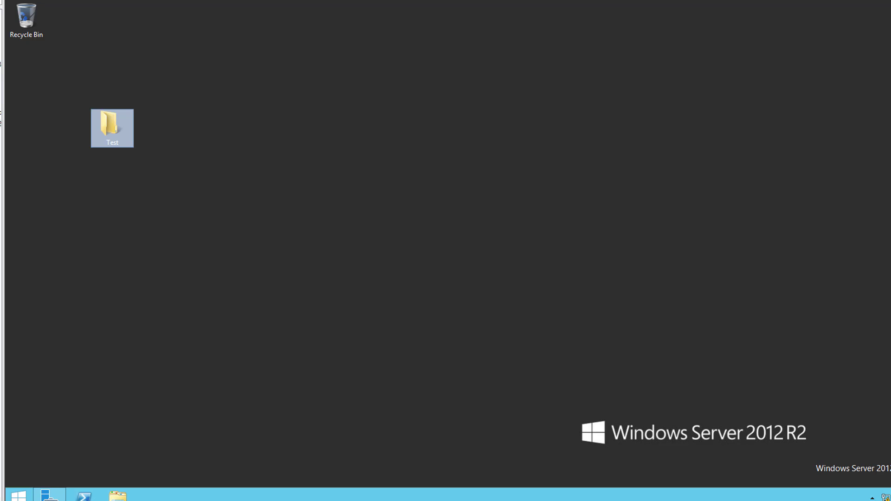
Step: Create a text document named Hello World and place it just below the Test folder
right_click(440, 160)
mouse_move(464, 245)
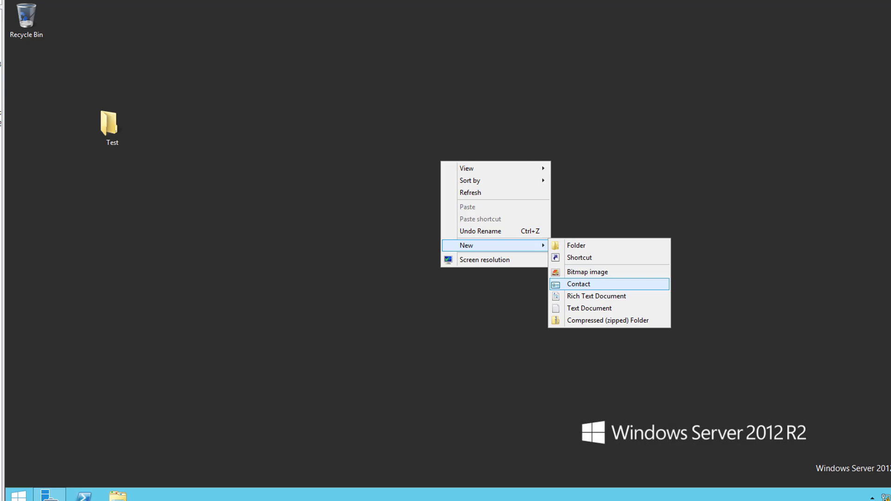
click(571, 308)
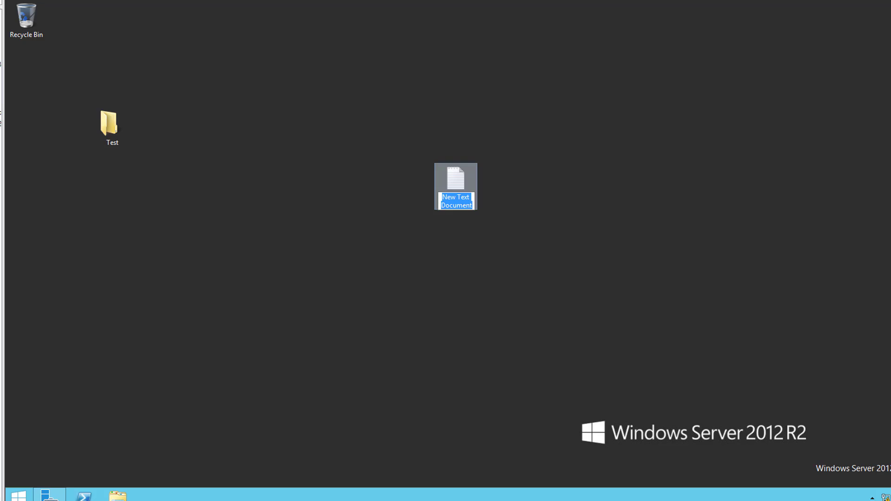
text(Hello W)
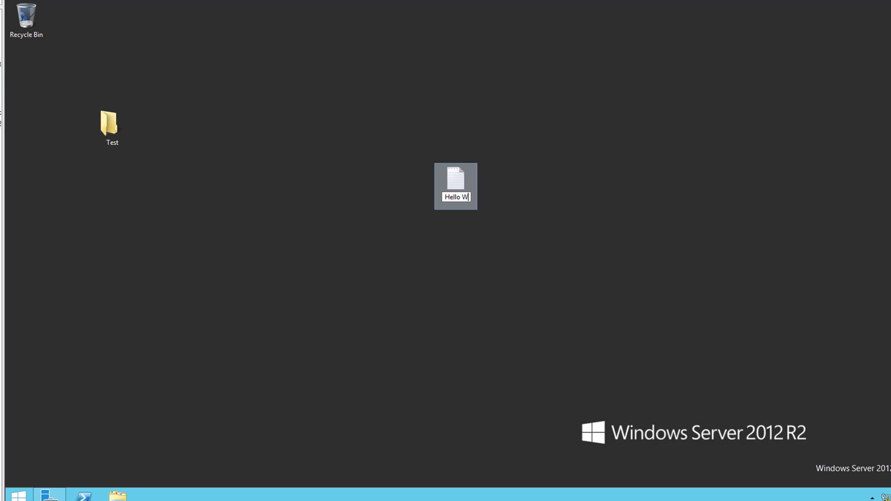
text(orld)
key(Return)
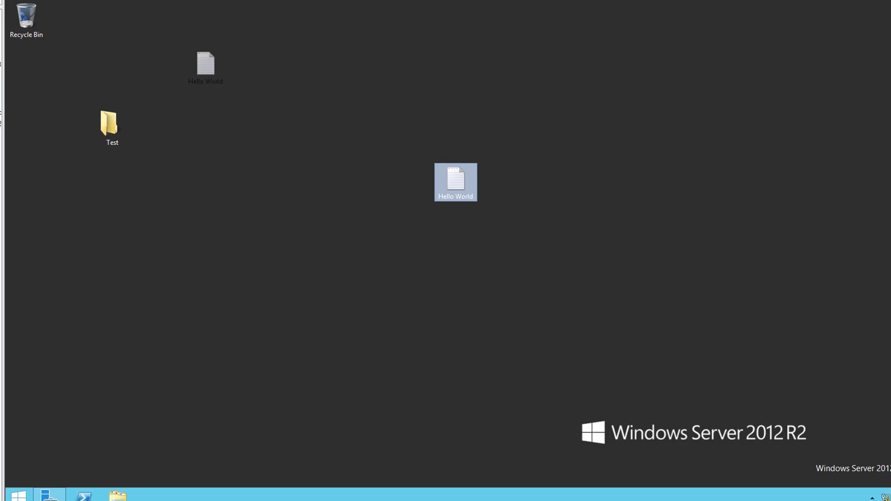
drag(205, 65, 79, 171)
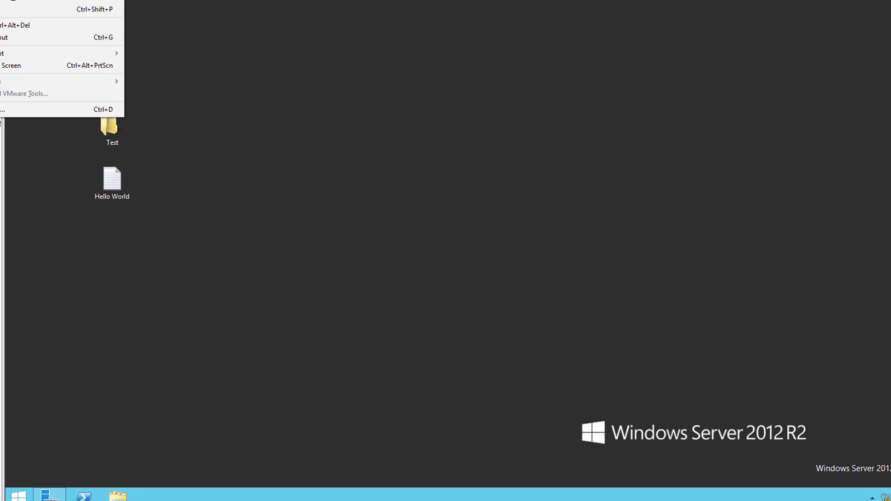
Step: Attach the SSS_X64FREV_EN-US_DV9 Server 2016 ISO to the VM's DVD drive and dismiss AutoPlay
mouse_move(27, 1)
mouse_move(185, 1)
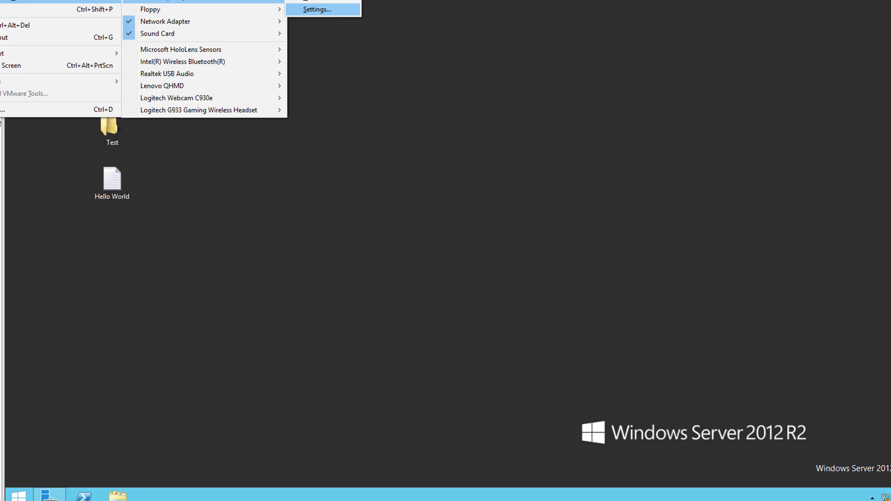
click(321, 8)
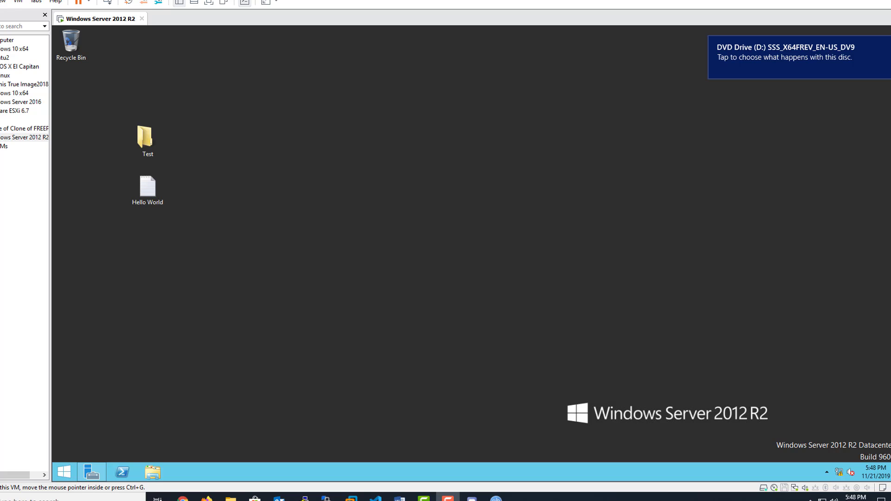
click(785, 56)
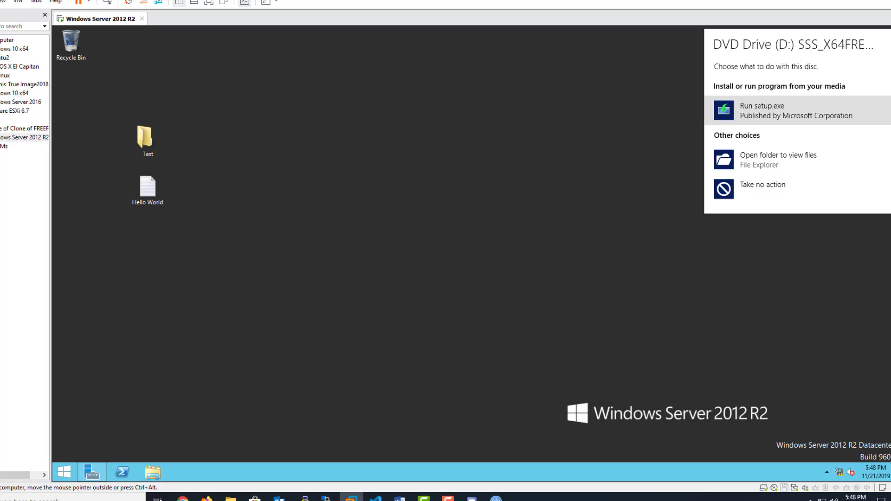
key(Return)
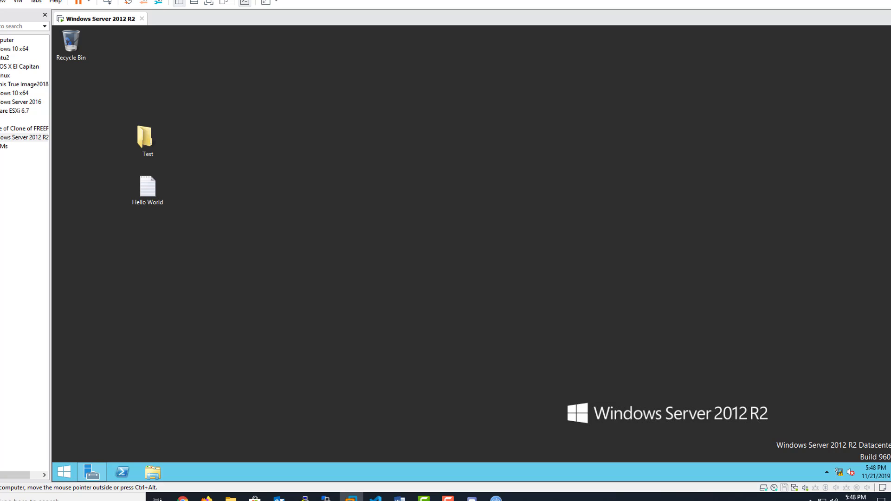
Step: Browse the DVD Drive (D:) in File Explorer to the support folder
key(super+e)
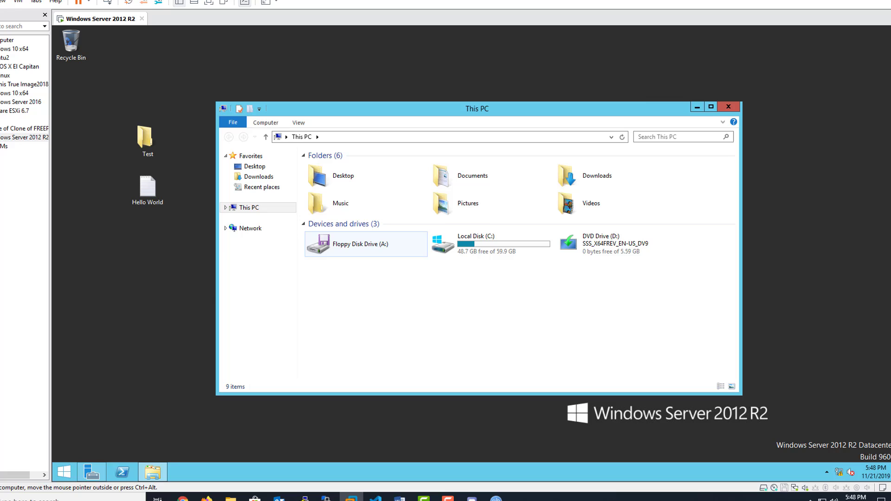
click(616, 243)
right_click(635, 241)
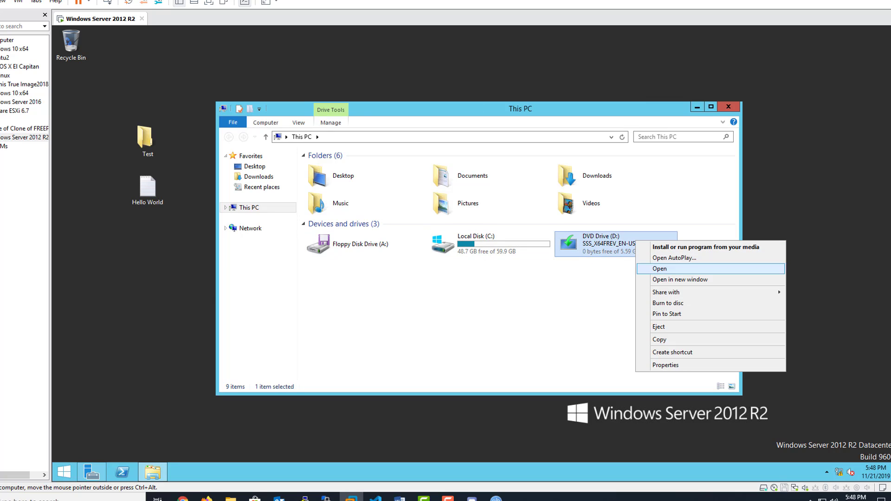
click(660, 269)
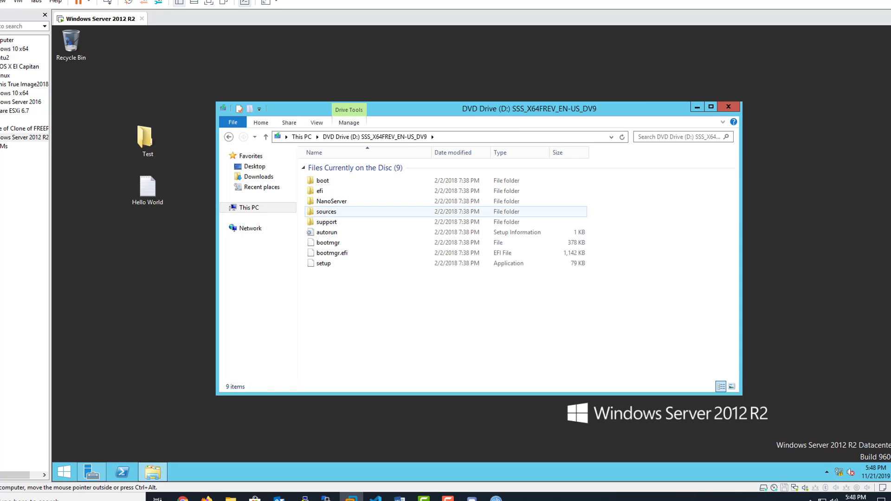
click(327, 211)
click(326, 222)
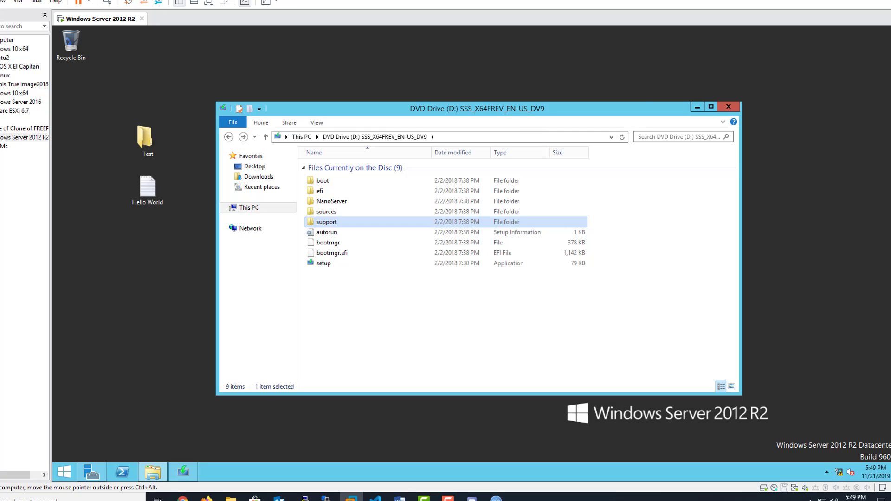
key(Return)
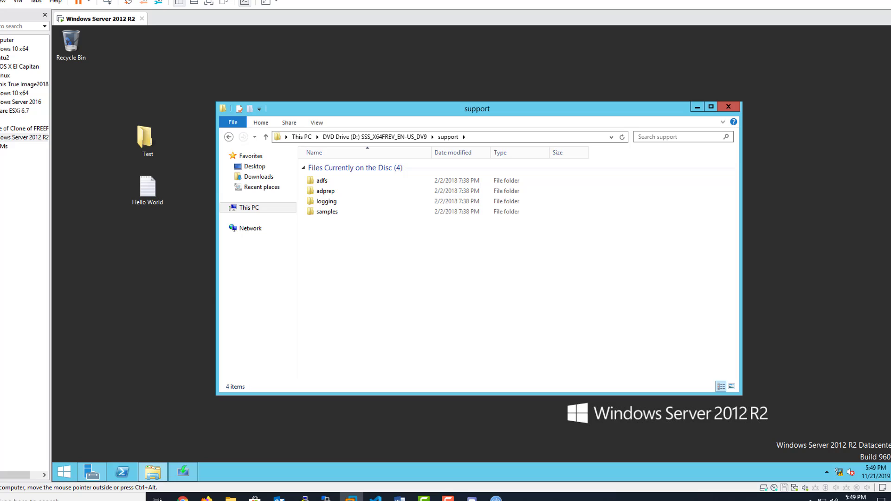
Step: Open a command prompt in the adprep folder, replacing the first wrongly opened window
right_click(366, 252)
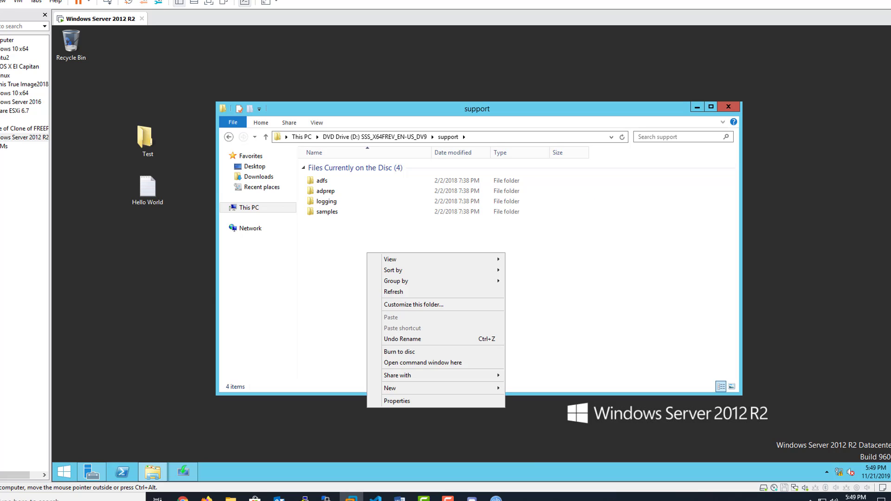
click(326, 191)
right_click(331, 194)
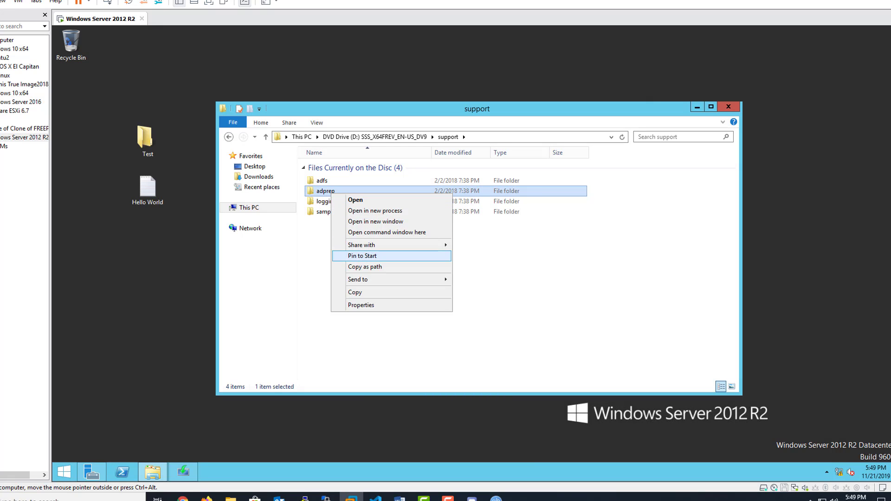
key(Return)
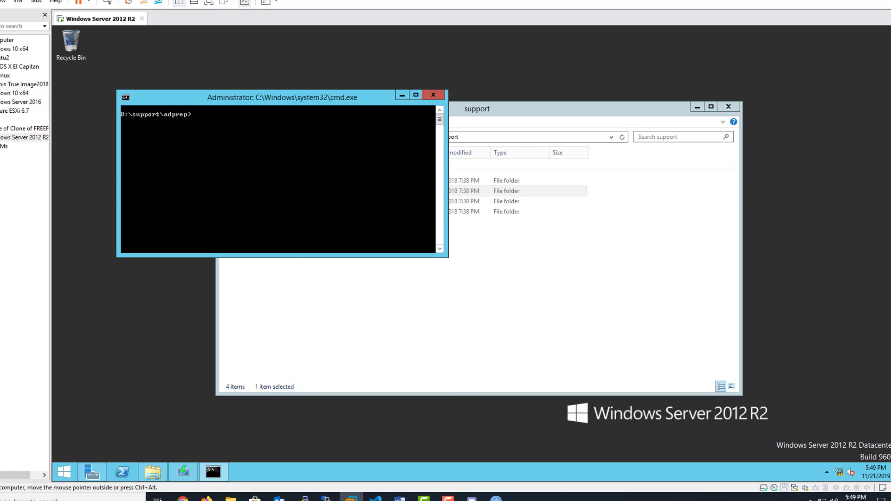
click(417, 278)
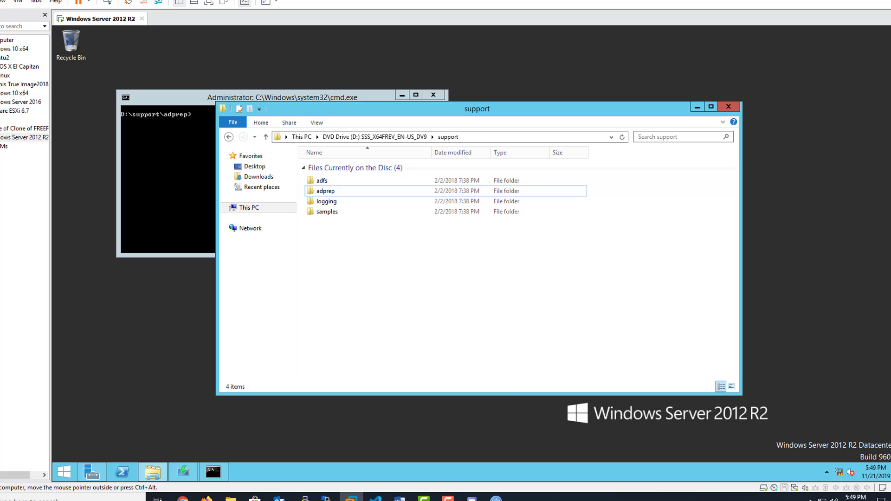
click(434, 95)
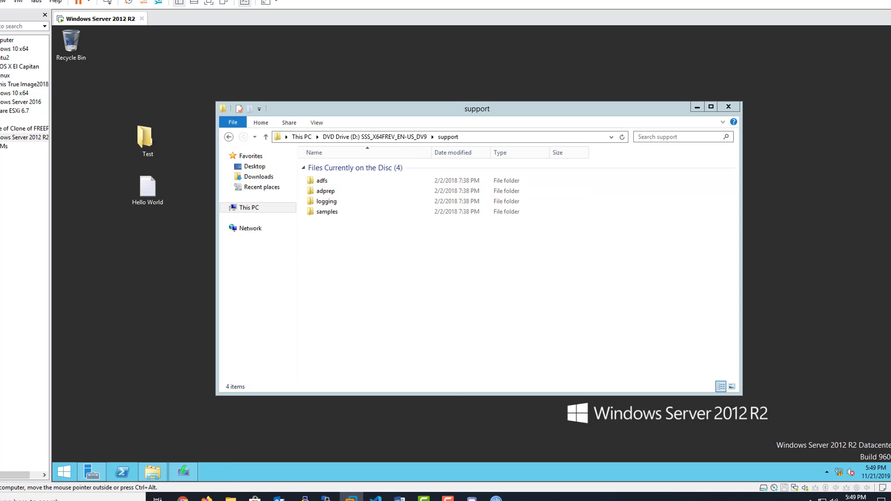
key(shift+F10)
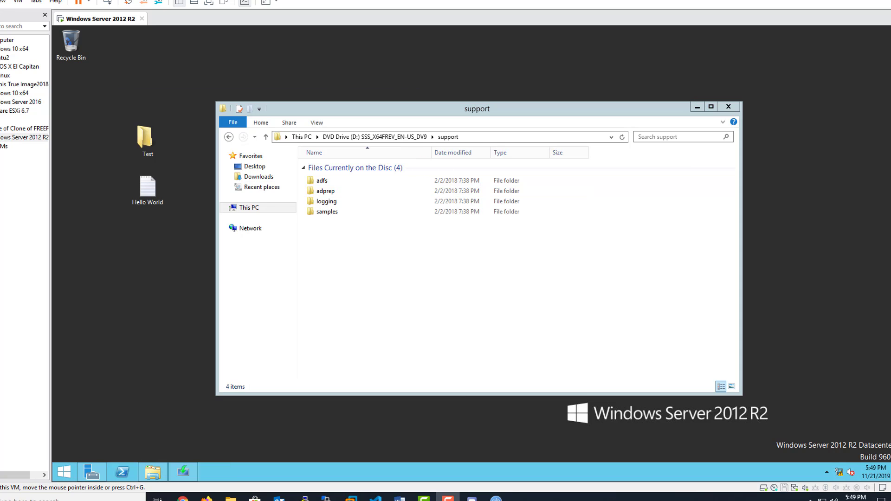
click(325, 191)
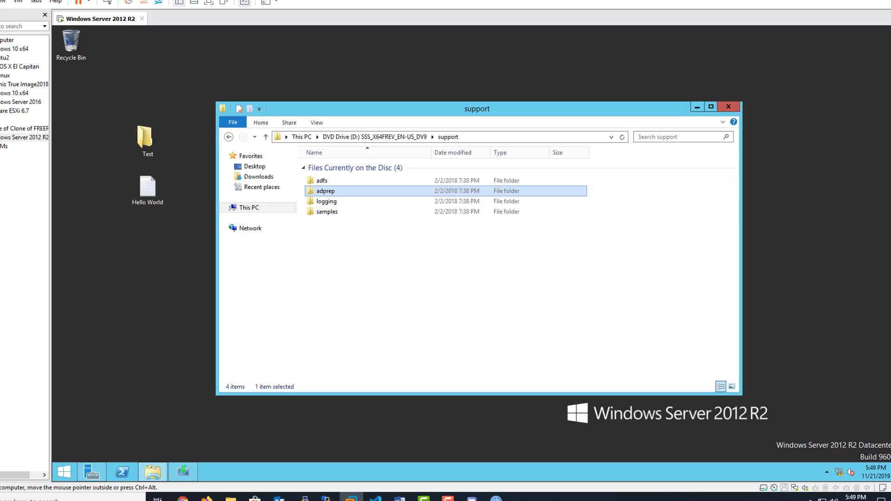
key(shift+F10)
key(Up)
key(Up)
key(Up)
key(Up)
key(Up)
key(Up)
key(Up)
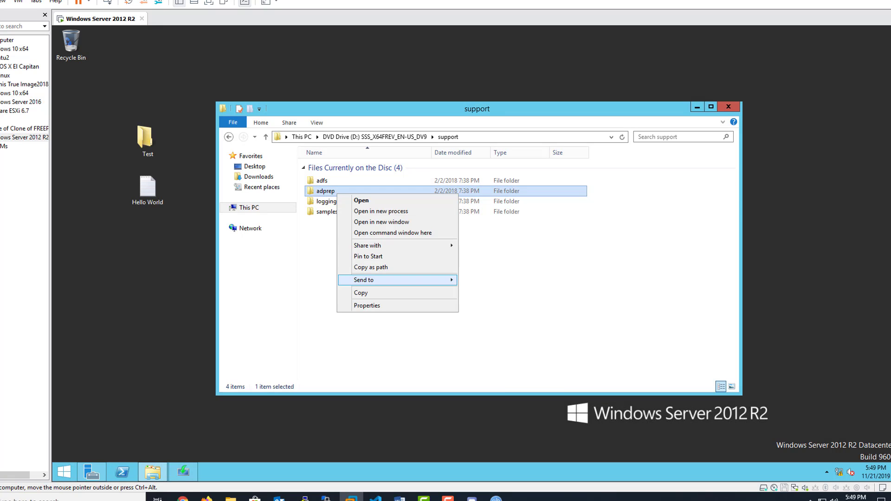
key(Return)
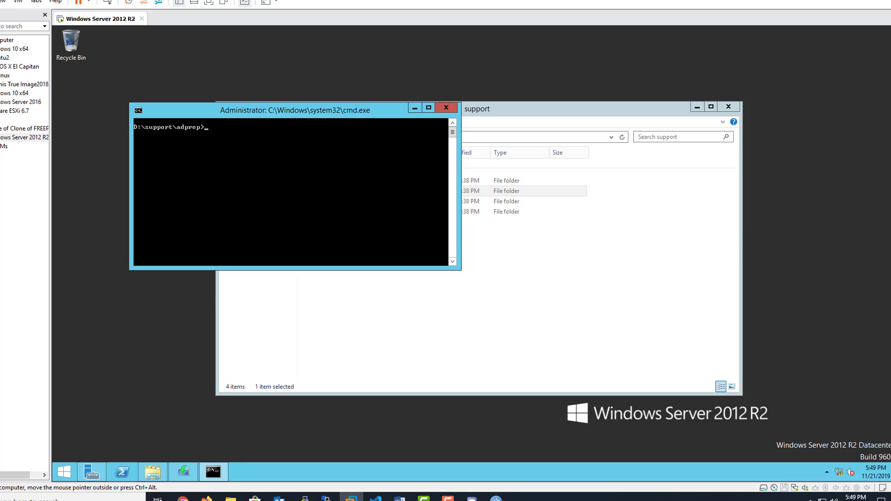
Step: Type adprep /forestprep without running it, then skip Setup updates to reach edition selection
text(adprep /forestprep)
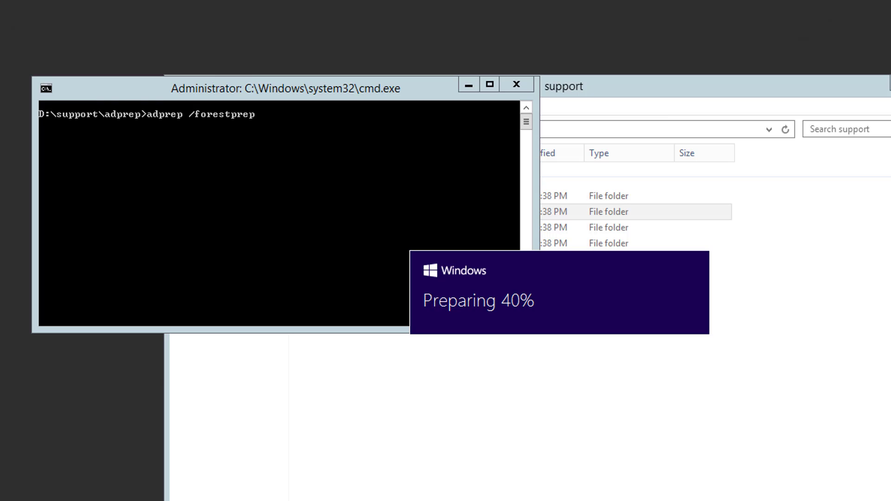
key(alt+Tab)
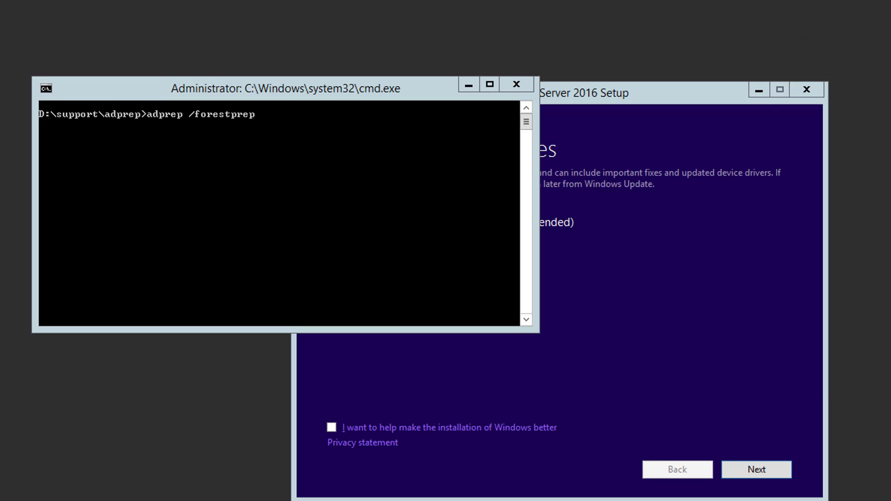
key(alt+Tab)
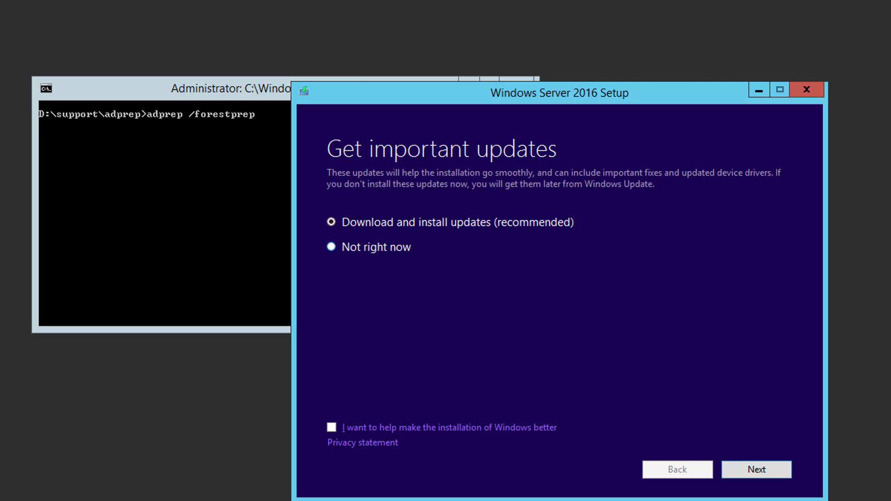
click(376, 247)
key(Return)
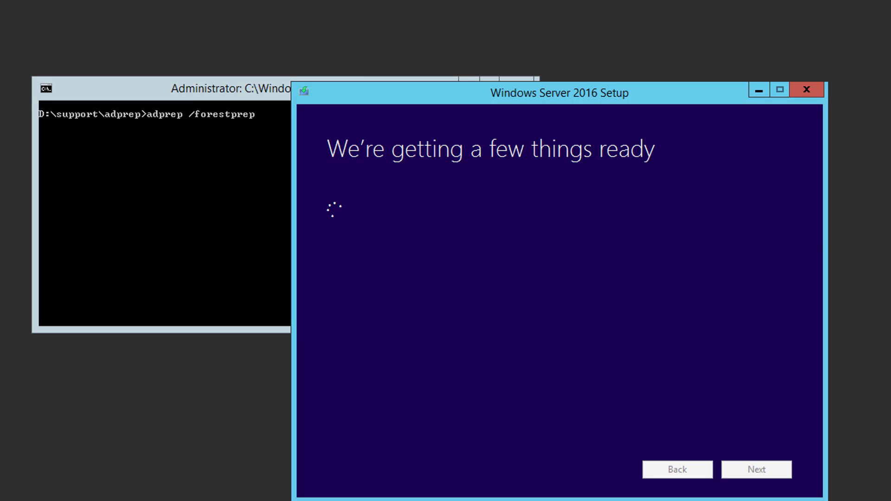
drag(543, 101, 447, 96)
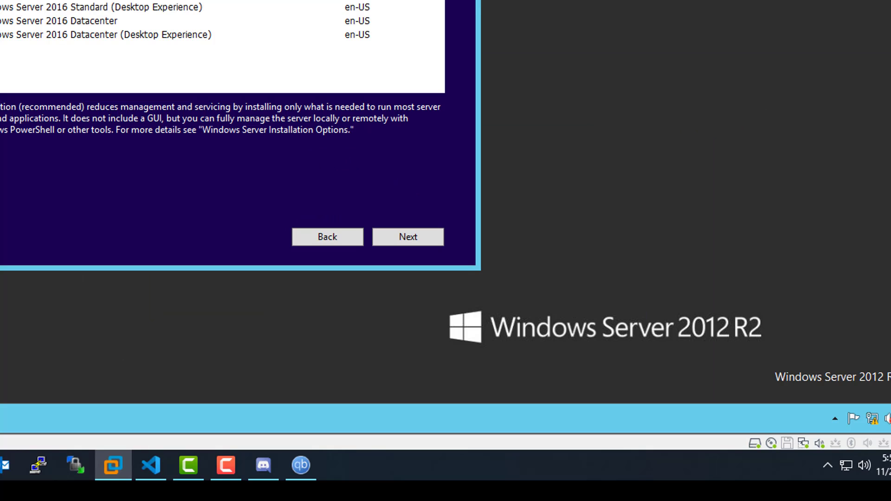
Step: Choose Windows Server 2016 Datacenter (Desktop Experience), accept the license, and keep personal files and apps
click(93, 6)
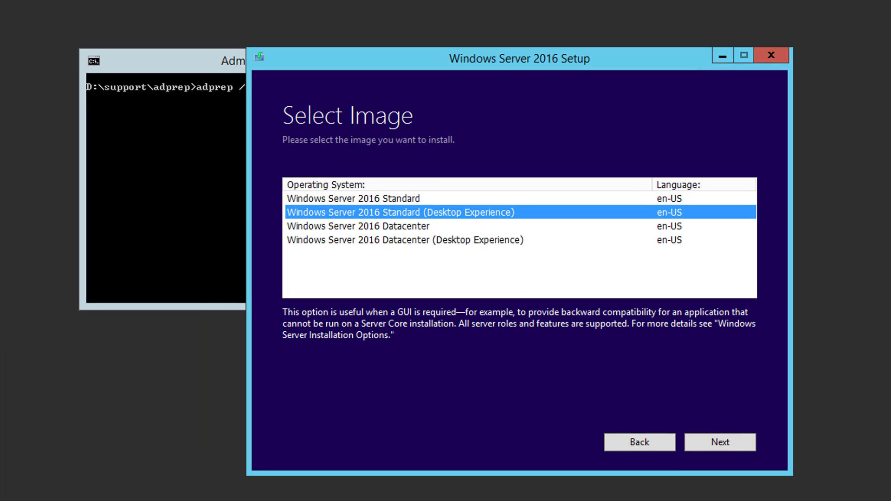
click(405, 239)
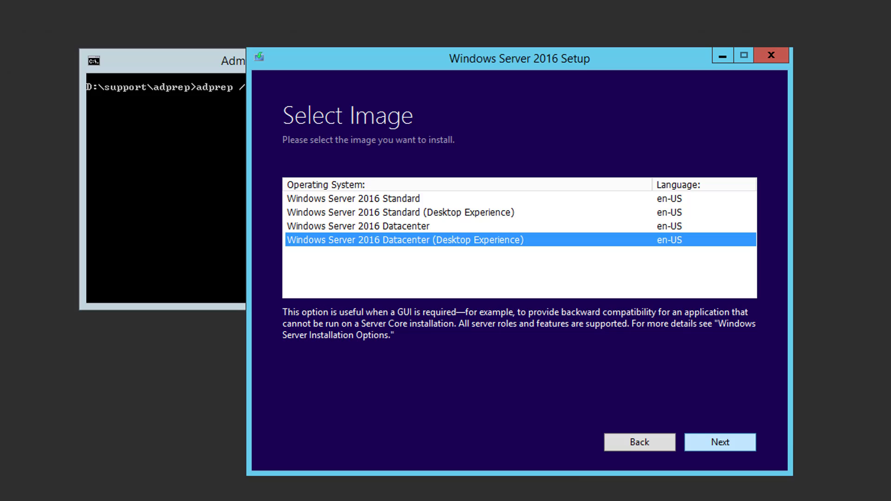
key(Tab)
key(Return)
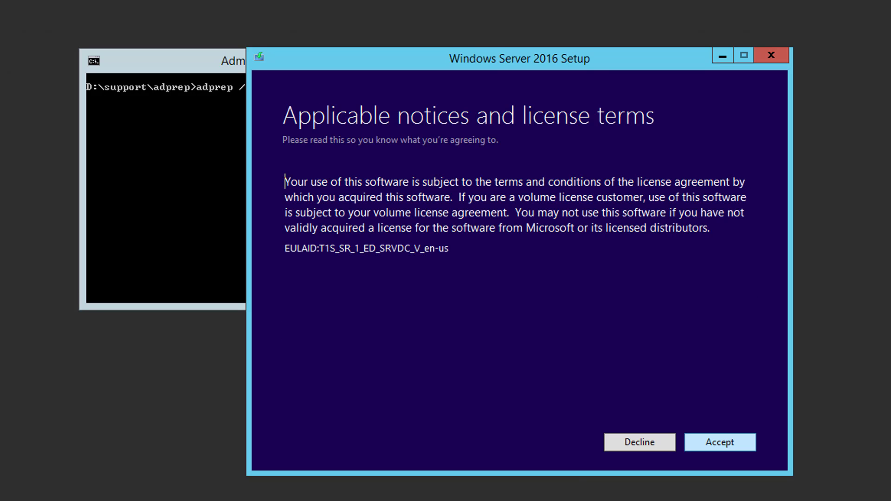
key(alt+a)
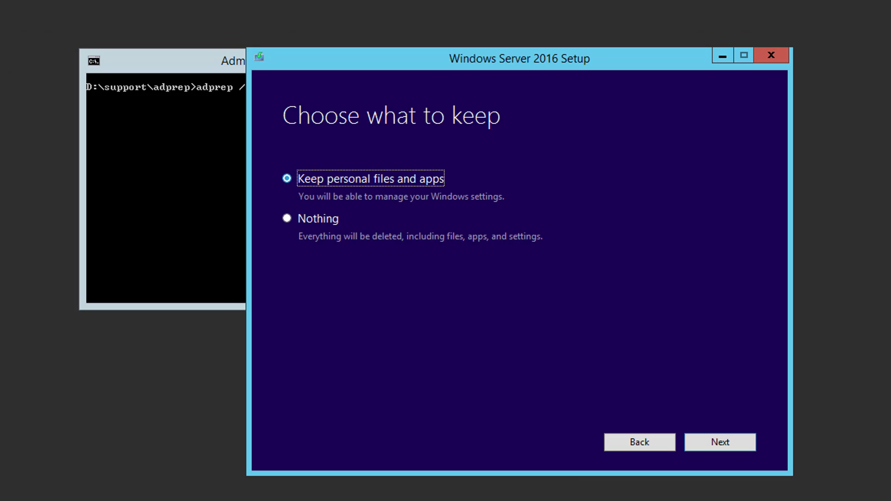
key(Return)
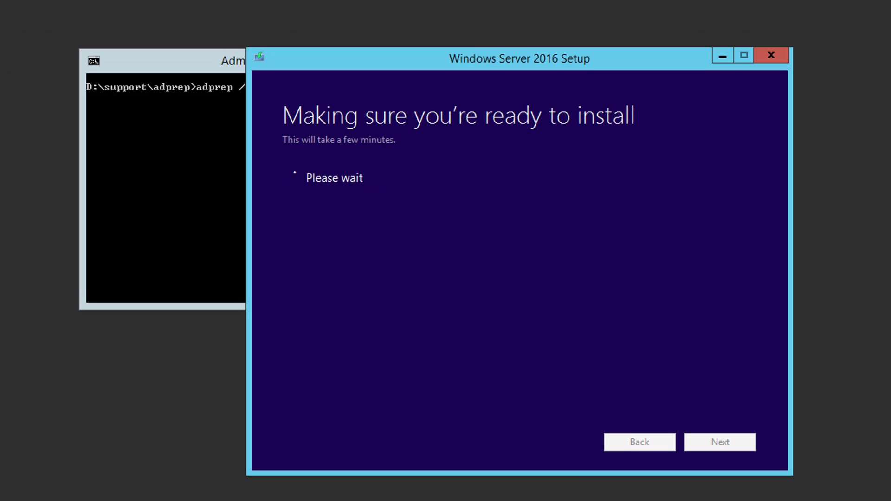
Step: Arrange the command prompt beside Setup so the missing ADPREP /FORESTPREP warning is visible
drag(162, 60, 638, 49)
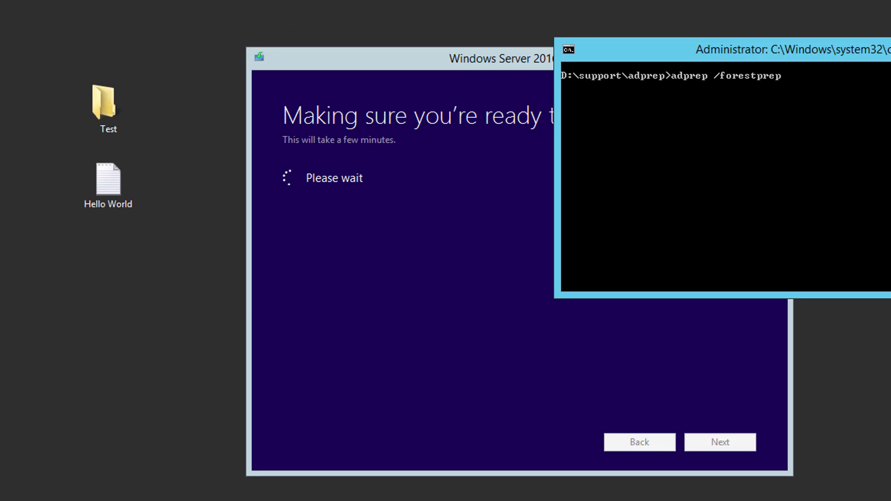
key(alt+Tab)
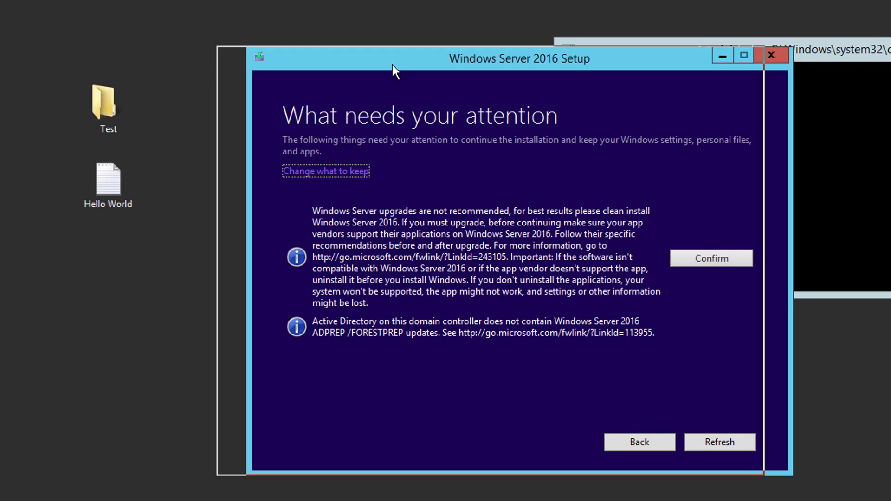
drag(464, 58, 387, 52)
click(743, 50)
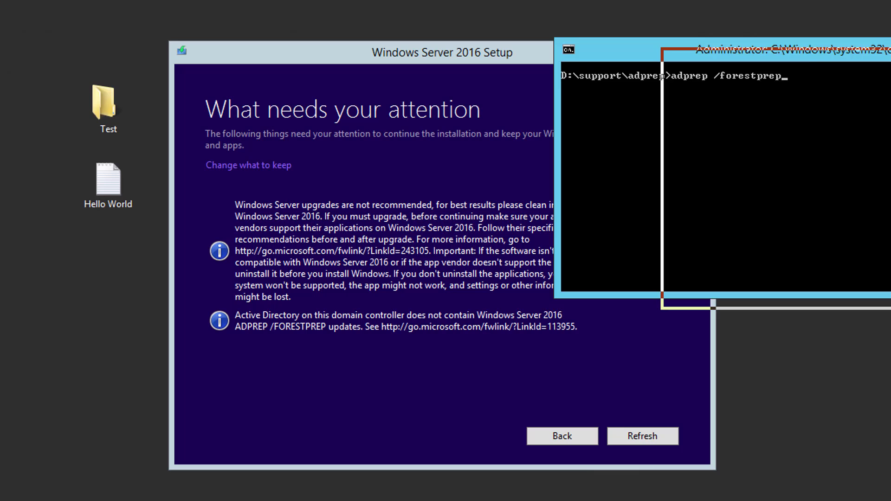
drag(743, 49, 850, 60)
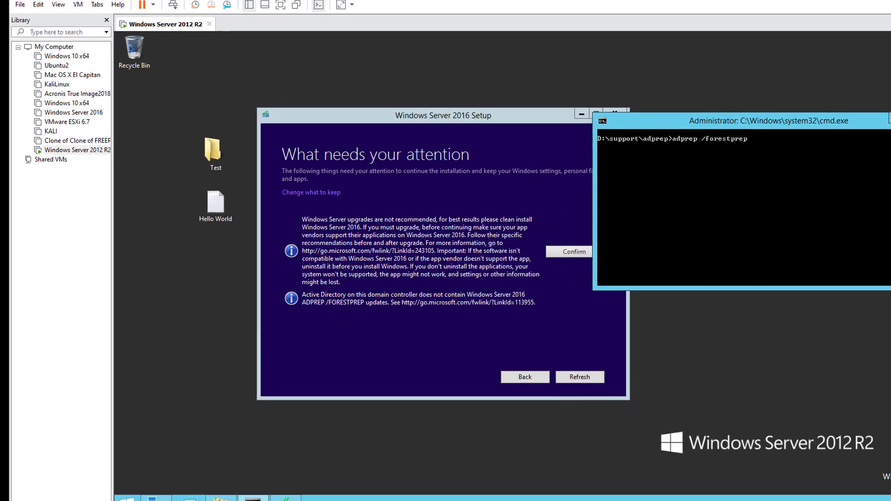
key(alt+Tab)
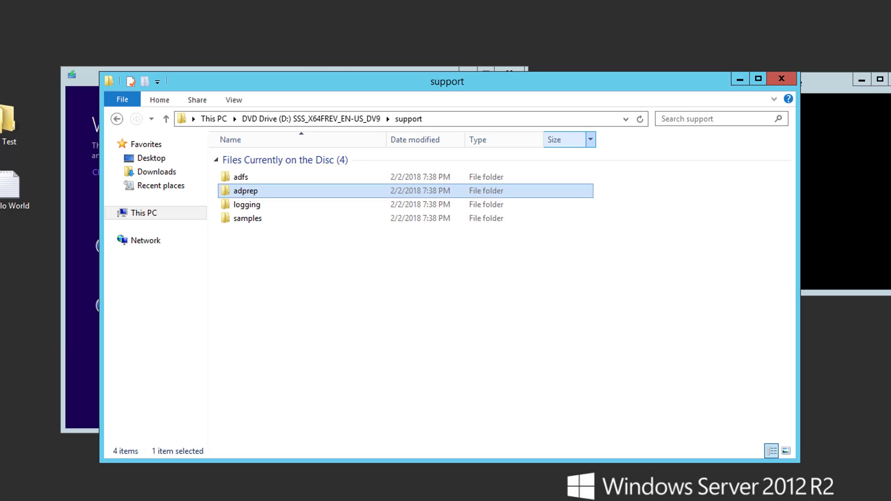
Step: Run adprep /forestprep and confirm the schema upgrade with C
click(740, 79)
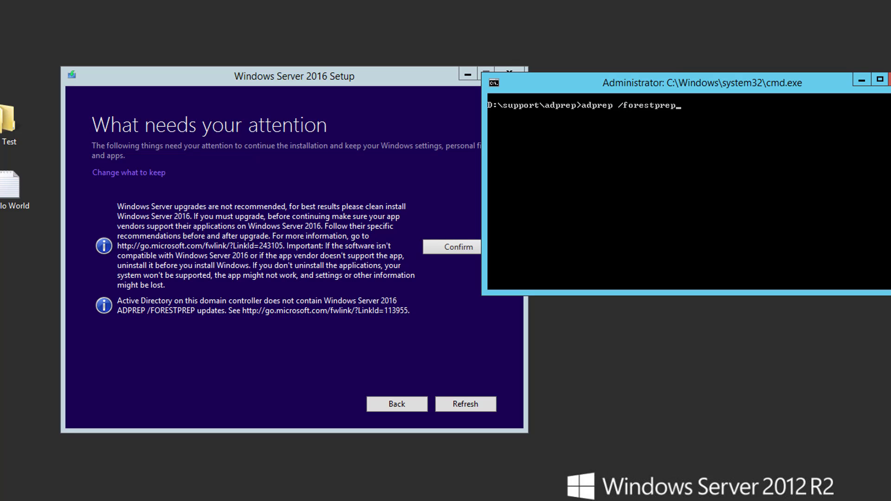
key(Return)
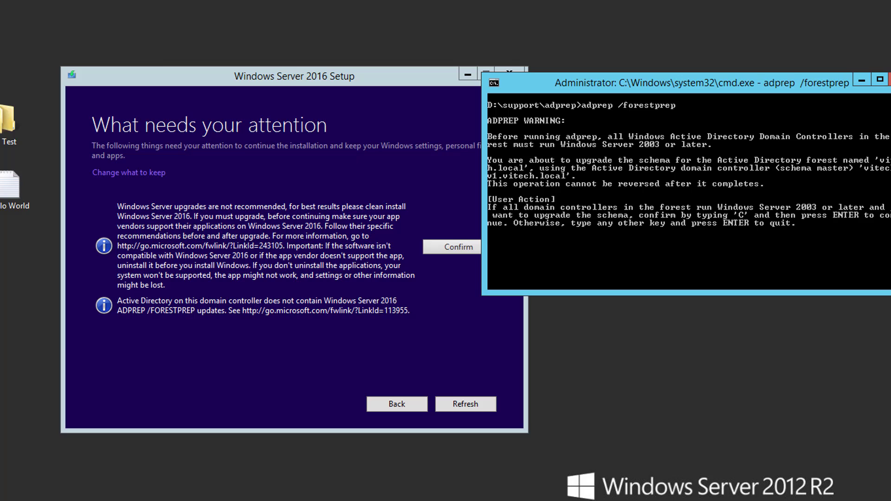
text(C)
key(Return)
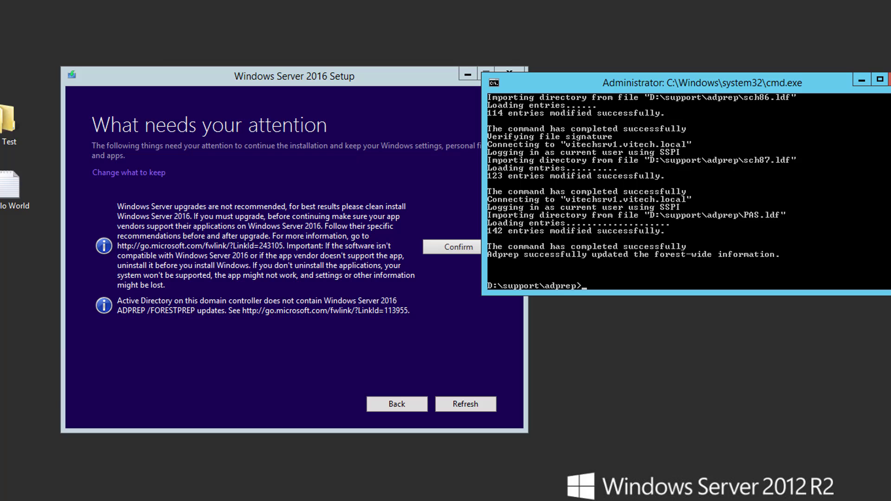
Step: Run adprep /domainprep, then exit the command prompt
key(Up)
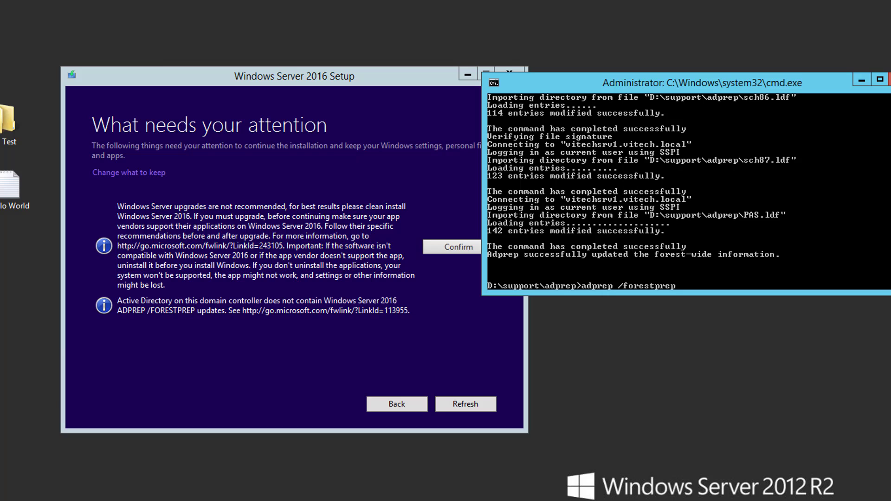
key(BackSpace)
key(BackSpace)
key(BackSpace)
key(BackSpace)
key(BackSpace)
key(BackSpace)
key(BackSpace)
key(BackSpace)
key(BackSpace)
key(BackSpace)
text(domainprep)
key(Return)
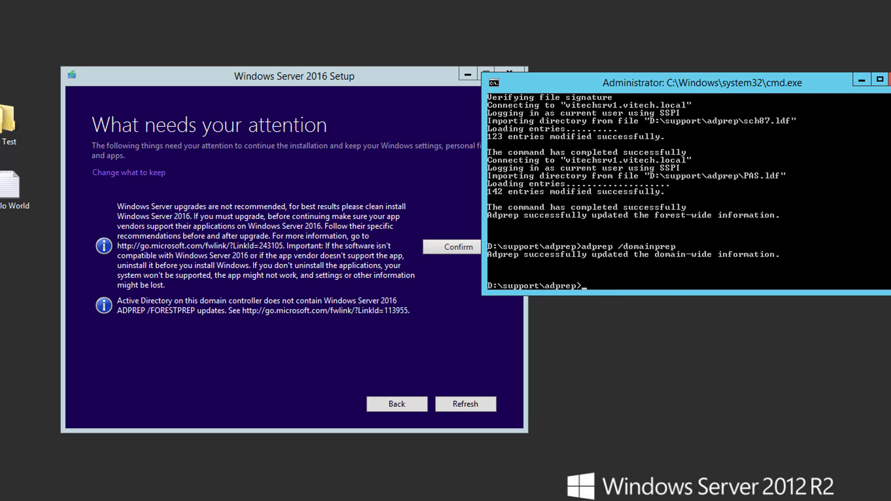
text(exit)
key(Return)
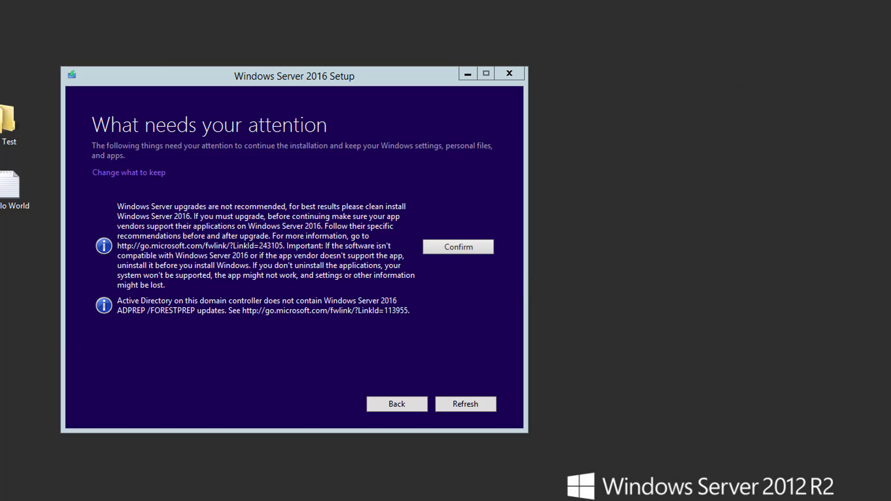
Step: Refresh Setup's compatibility check, then install the Windows Server 2016 upgrade
key(Return)
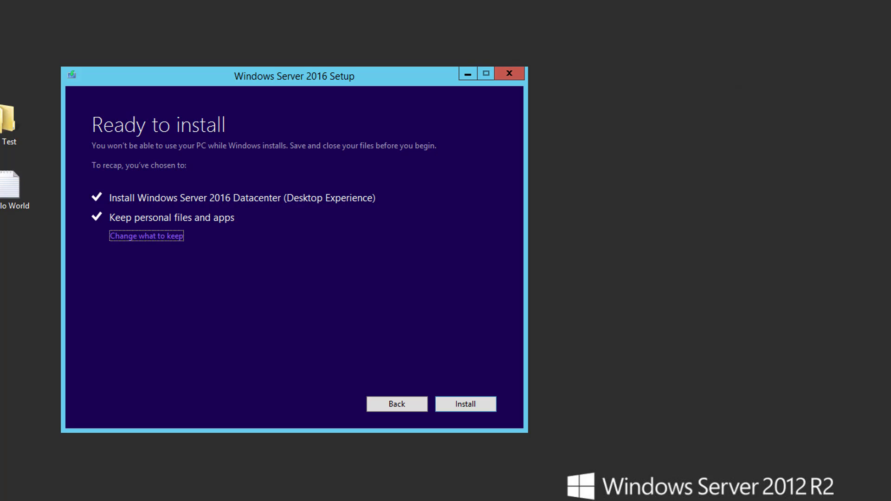
key(Return)
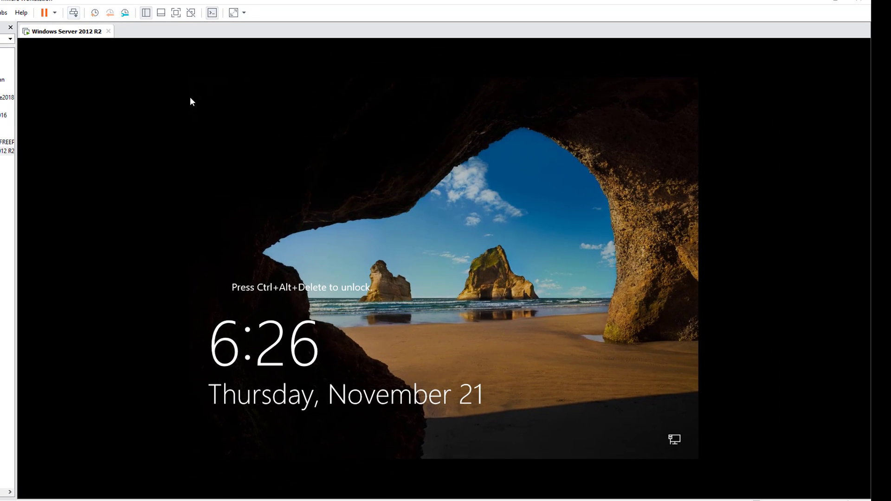
Step: Sign in to the upgraded server with the DEV Administrator password
key(ctrl+alt+Insert)
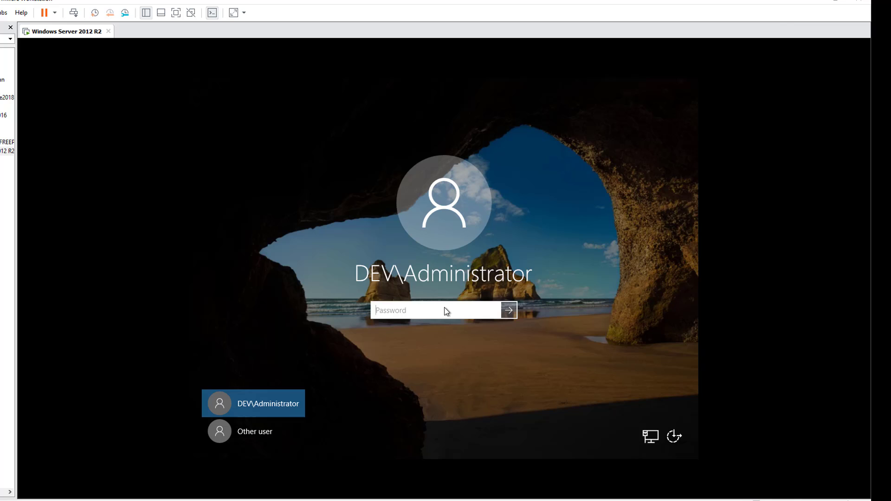
text(••••••••••)
key(Return)
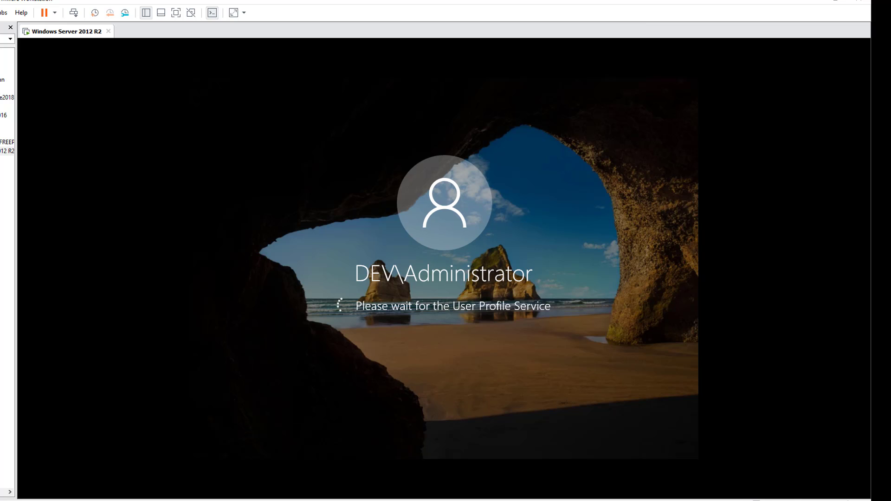